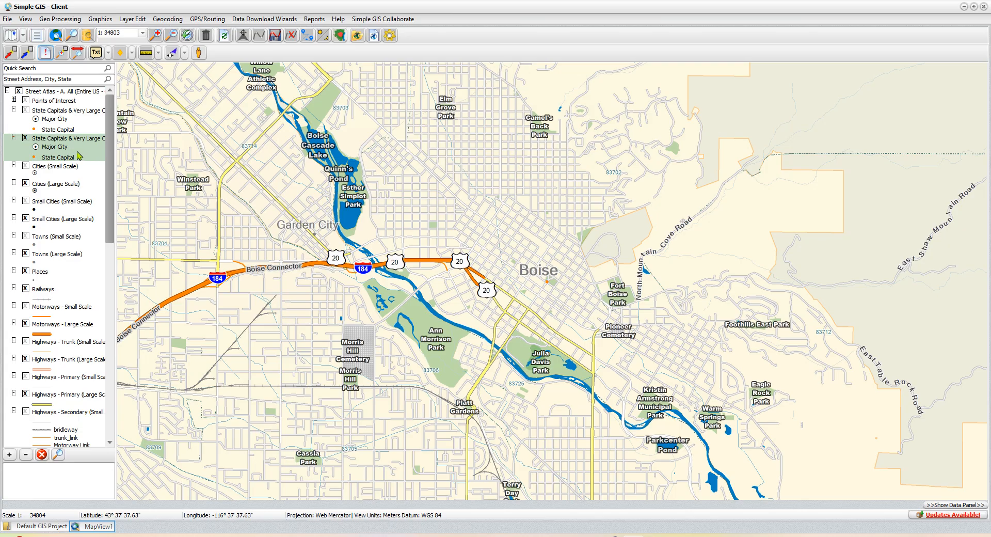
{"action": "left_click", "coordinate": [81, 125]}
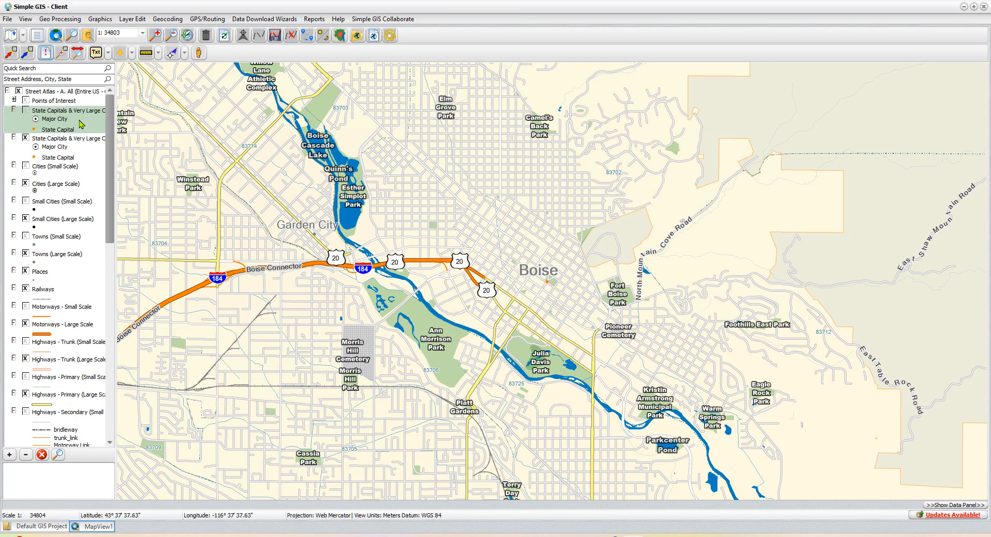
{"action": "left_click", "coordinate": [70, 187]}
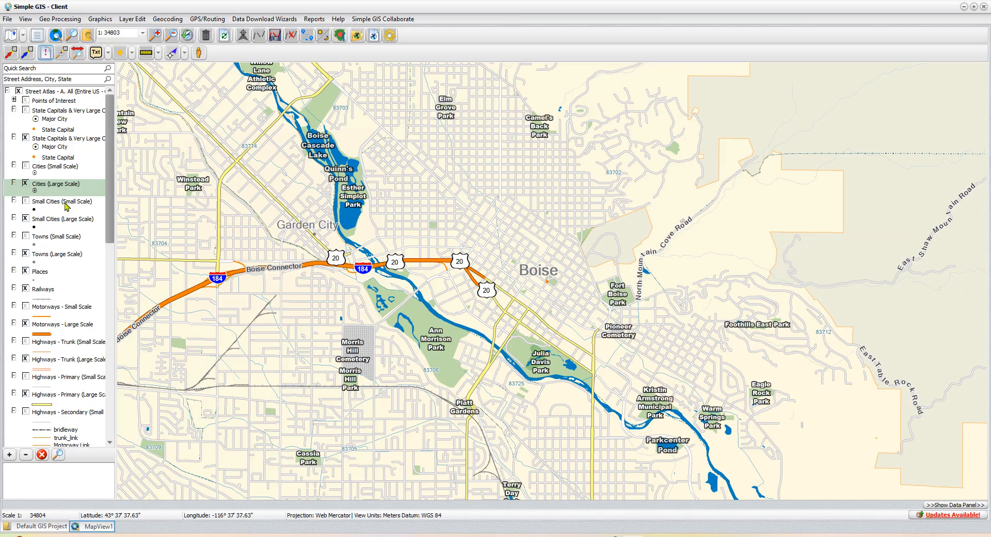
{"action": "left_click", "coordinate": [66, 206]}
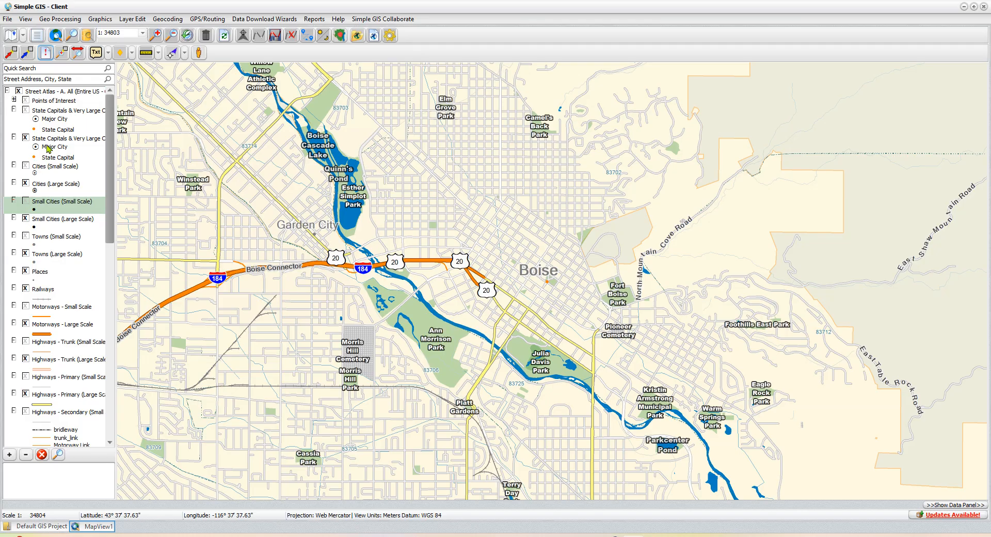
- Make the visible State Capitals & Very Large Cities layer active and select the Boise state capital point on the map
{"action": "left_click", "coordinate": [76, 151]}
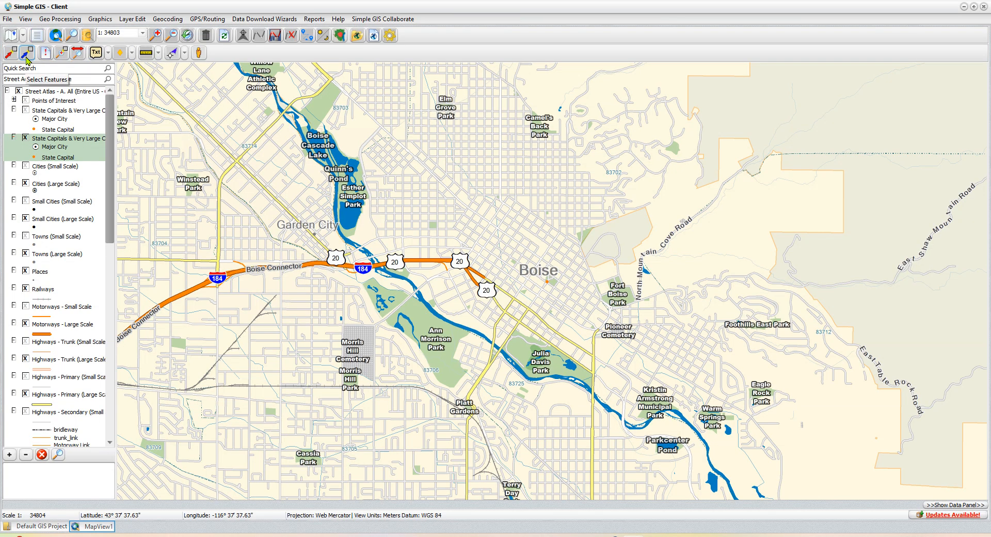
{"action": "left_click", "coordinate": [28, 57]}
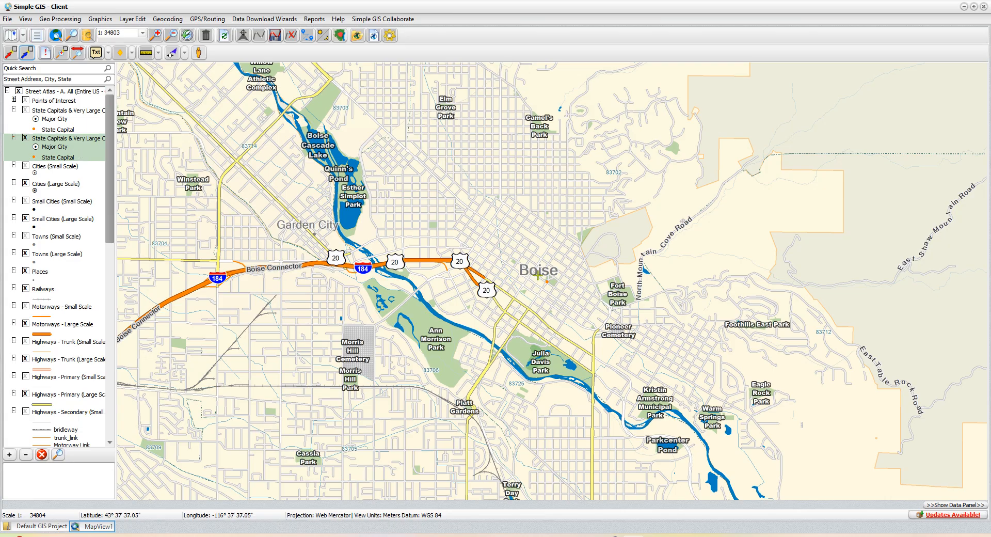
{"action": "left_click", "coordinate": [537, 276]}
{"action": "left_click_drag", "start_coordinate": [537, 275], "coordinate": [555, 290]}
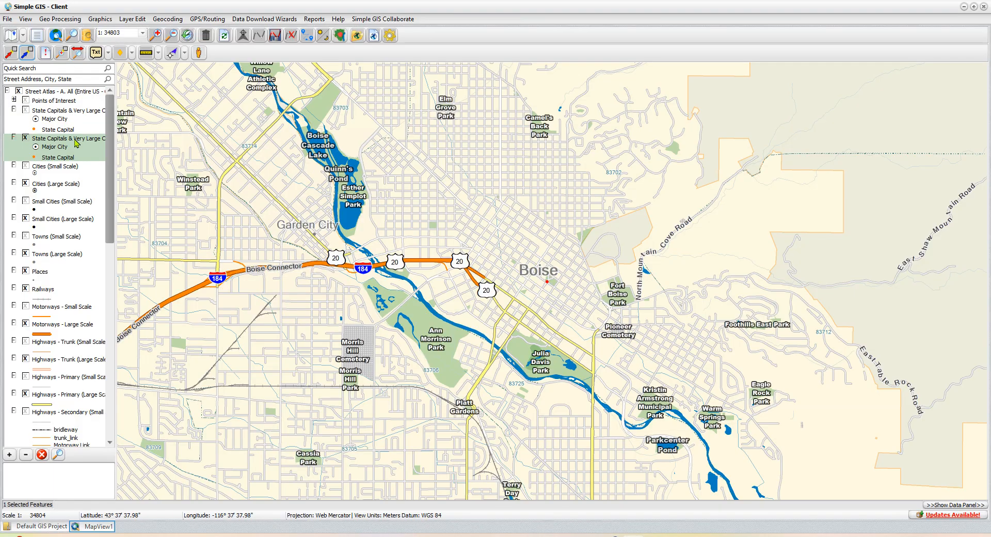
- Start a buffer analysis around the selected features of the State Capitals & Very Large Cities layer and proceed to the distance and interval settings
{"action": "left_click", "coordinate": [61, 21]}
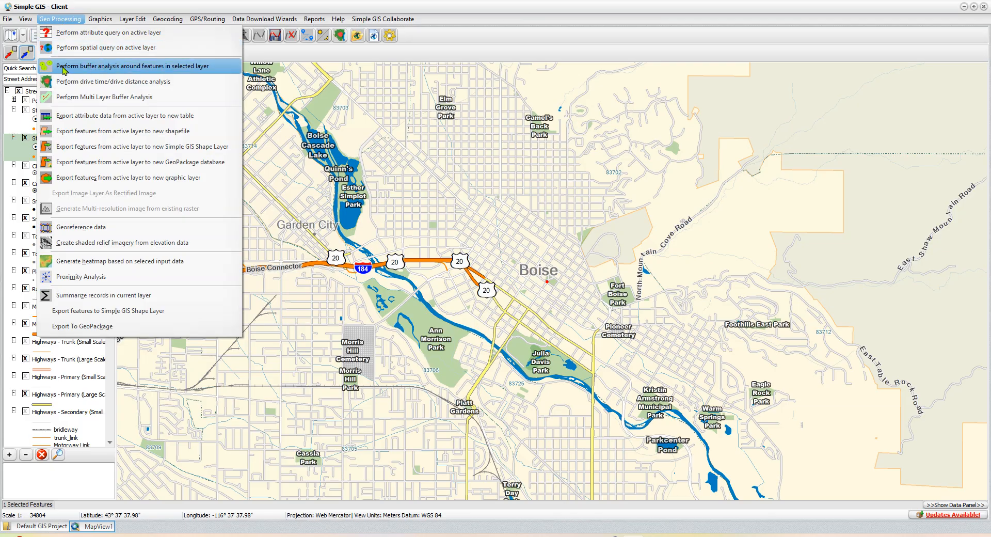
{"action": "left_click", "coordinate": [167, 73]}
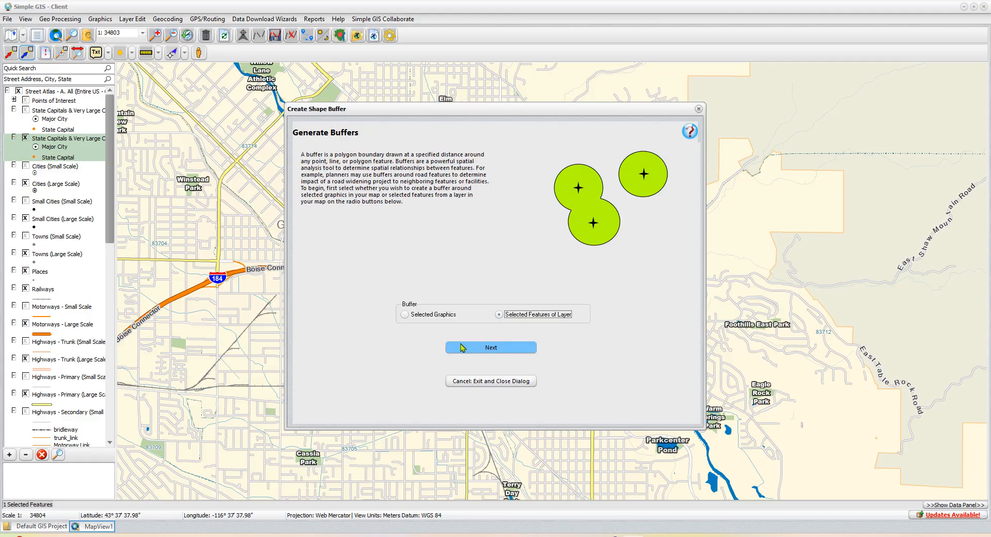
{"action": "left_click", "coordinate": [491, 352]}
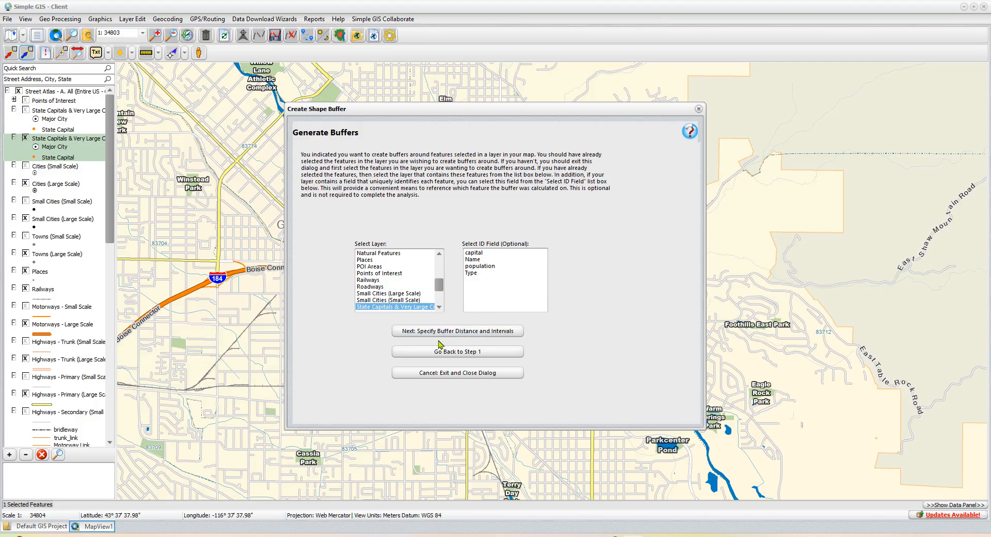
{"action": "left_click", "coordinate": [469, 337]}
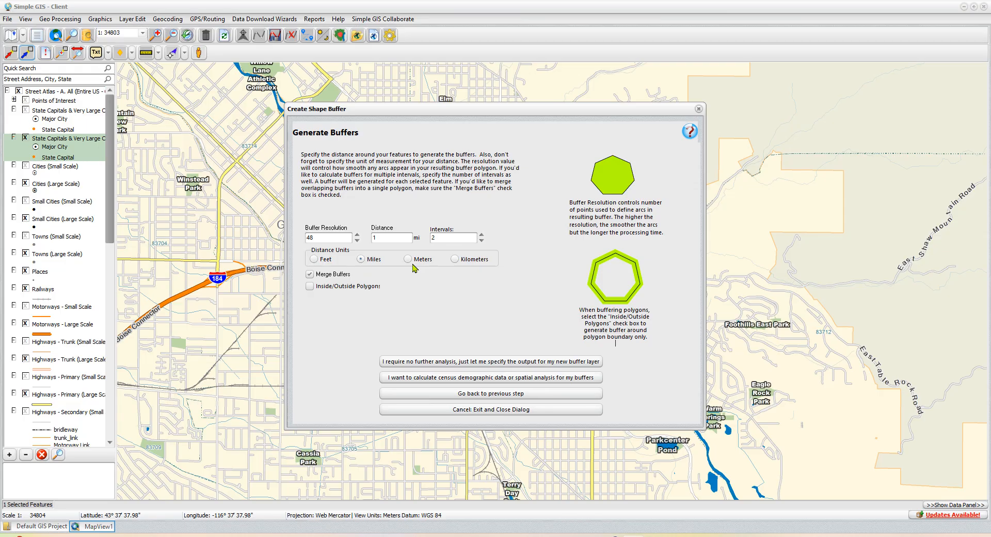
- Set the buffer distance units to miles and continue to the census demographic and spatial analysis options
{"action": "left_click", "coordinate": [320, 263]}
{"action": "left_click", "coordinate": [364, 261]}
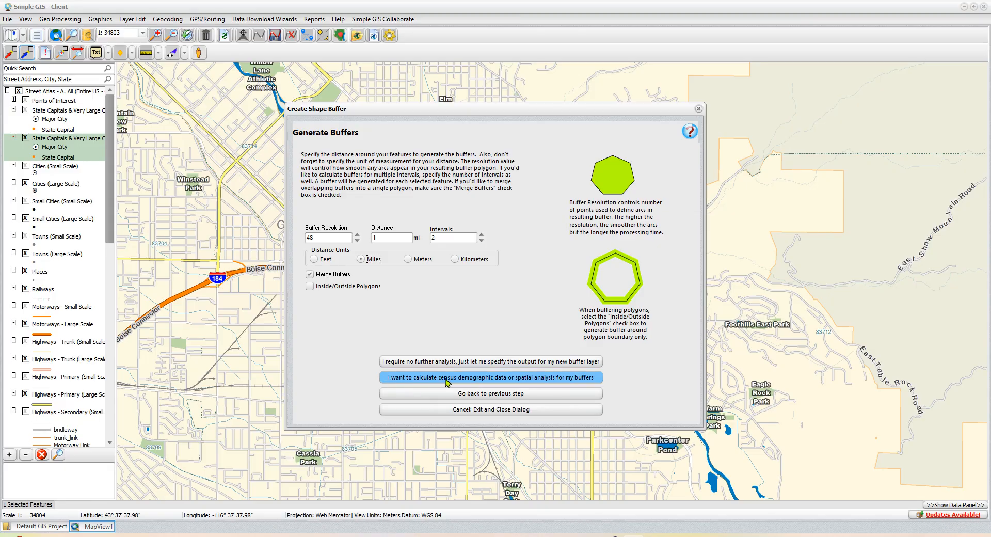
{"action": "left_click", "coordinate": [509, 381]}
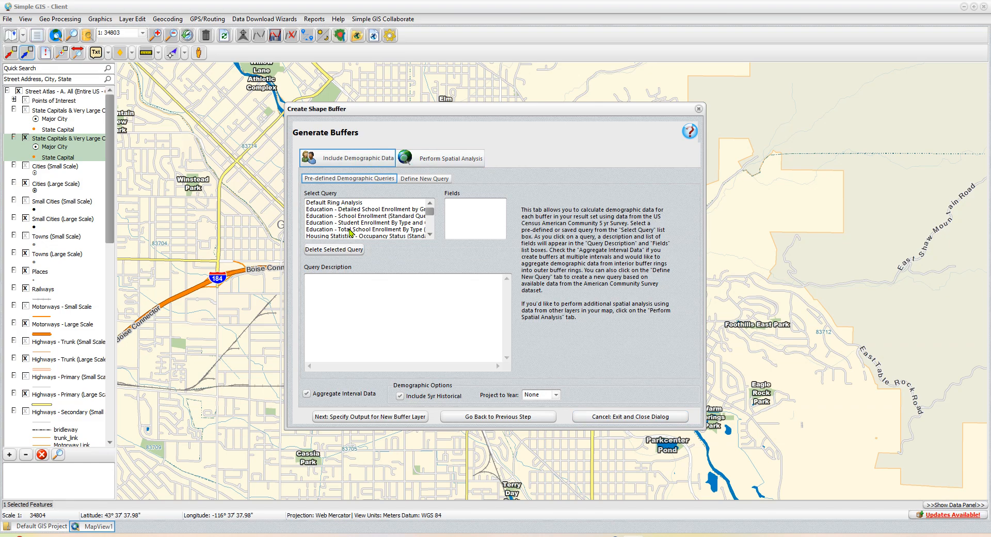
- Choose the pre-defined demographic query Population - Total (Standard Query), keeping interval data aggregated and the projection year at None
{"action": "scroll", "coordinate": [349, 231], "scroll_direction": "down", "scroll_amount": 4}
{"action": "scroll", "coordinate": [349, 232], "scroll_direction": "up", "scroll_amount": 5}
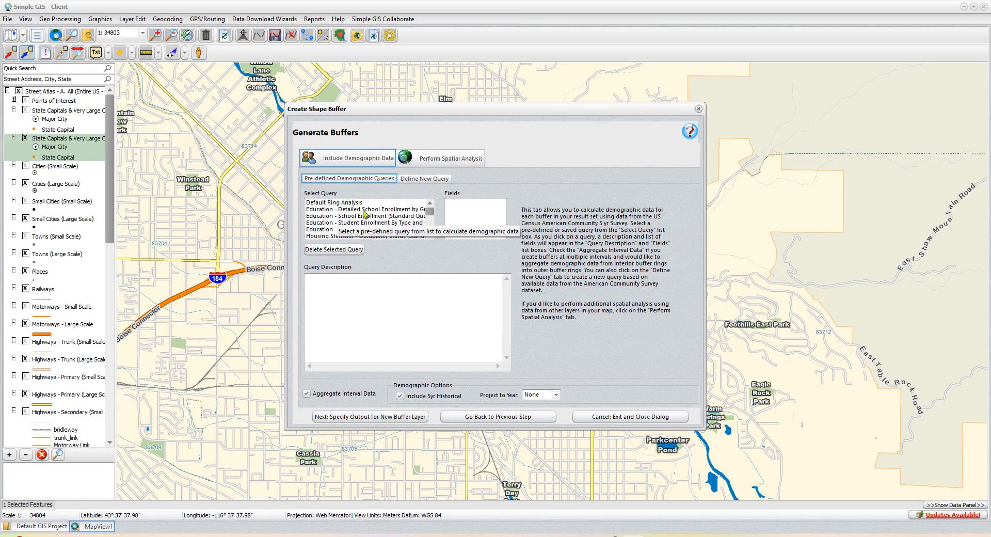
{"action": "scroll", "coordinate": [349, 231], "scroll_direction": "down", "scroll_amount": 4}
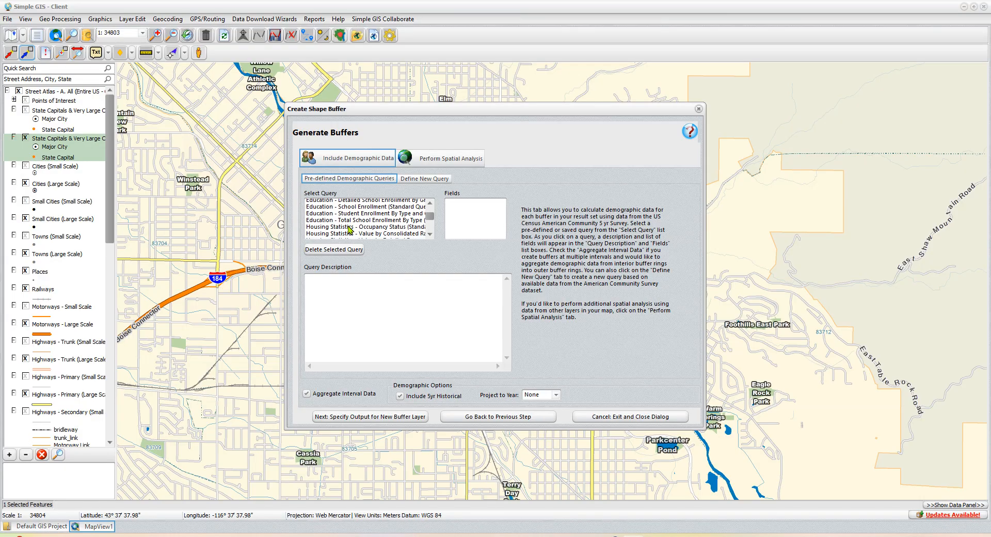
{"action": "scroll", "coordinate": [346, 238], "scroll_direction": "down", "scroll_amount": 3}
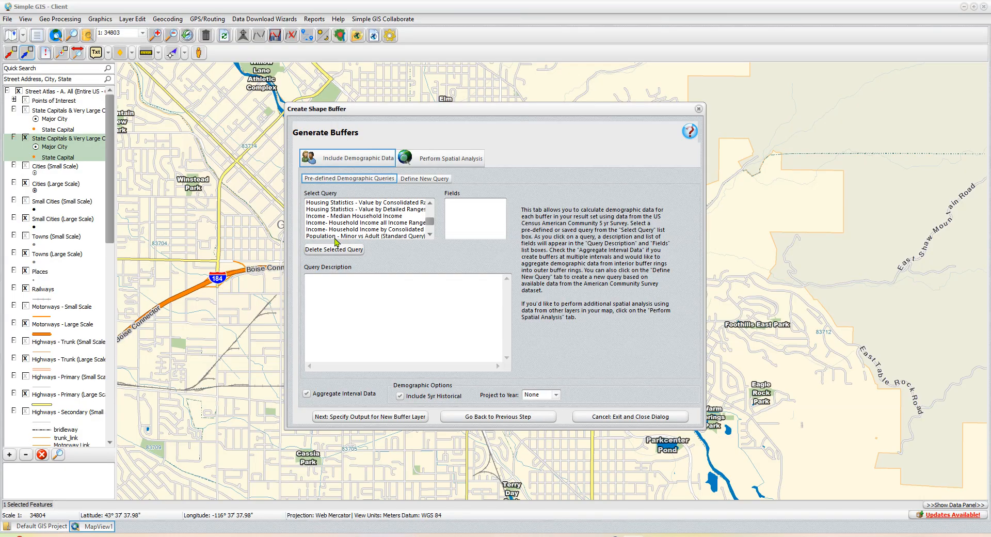
{"action": "scroll", "coordinate": [334, 231], "scroll_direction": "up", "scroll_amount": 7}
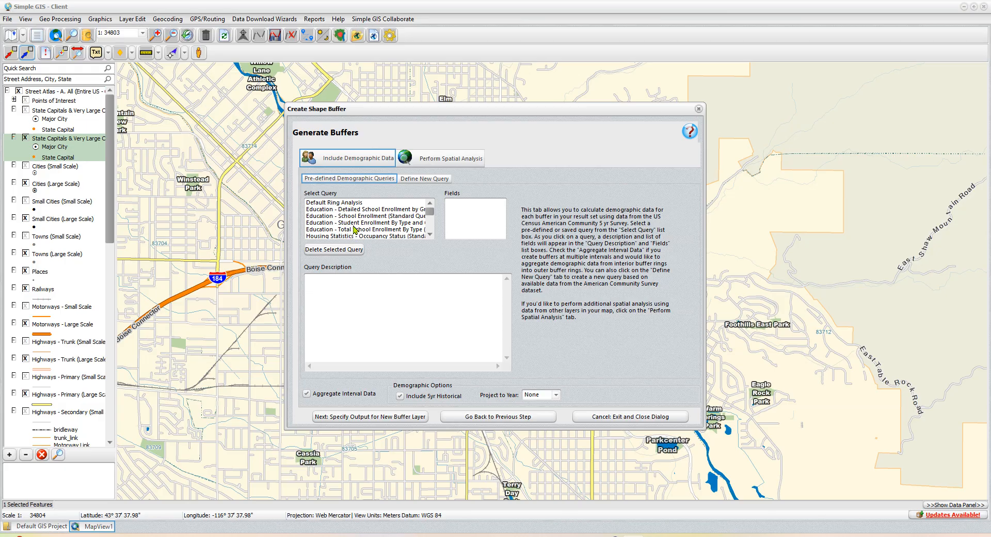
{"action": "scroll", "coordinate": [351, 211], "scroll_direction": "down", "scroll_amount": 4}
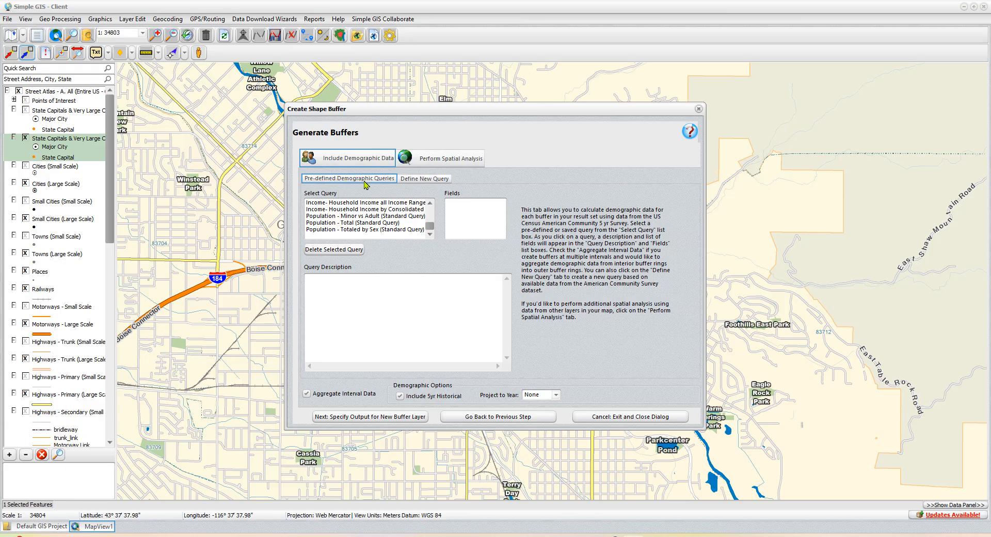
{"action": "left_click", "coordinate": [328, 224]}
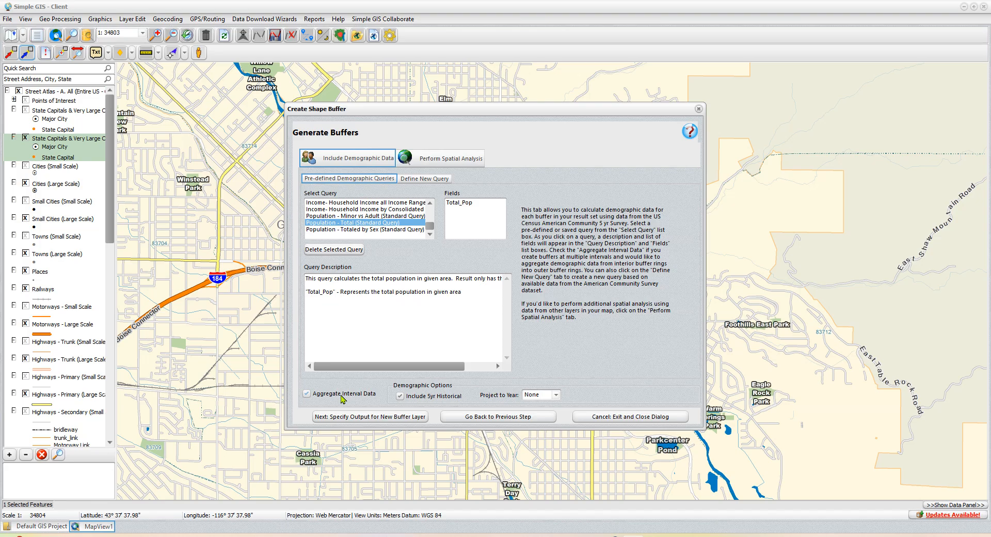
{"action": "left_click", "coordinate": [306, 394]}
{"action": "left_click", "coordinate": [557, 395]}
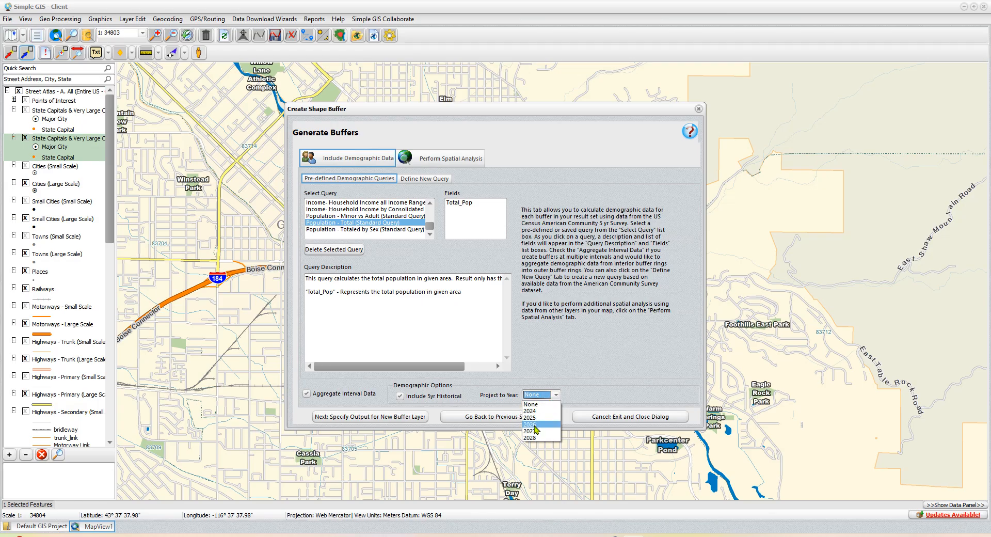
{"action": "left_click", "coordinate": [557, 395]}
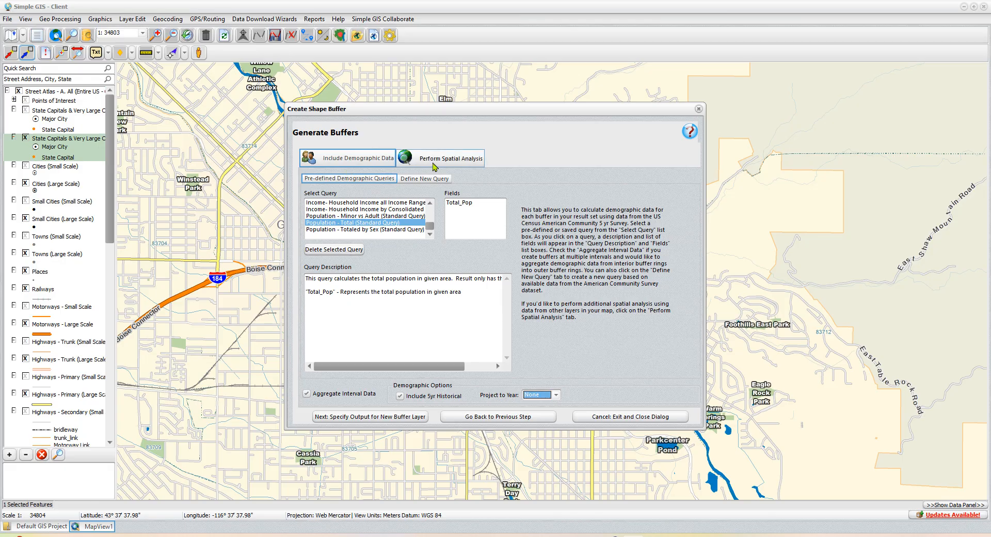
- Set up a spatial analysis of Points of Interest completely contained within the buffers, grouped by POI_Type
{"action": "left_click", "coordinate": [469, 161]}
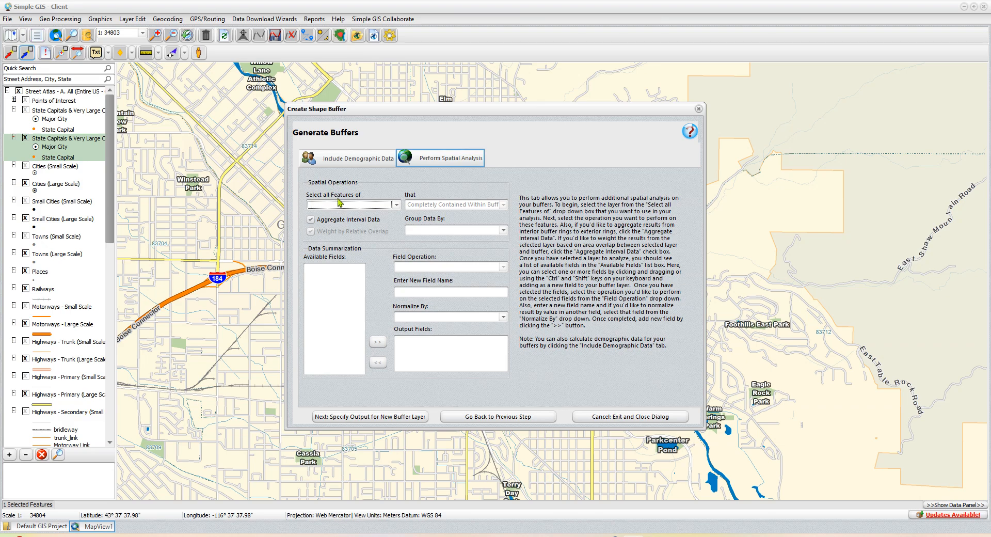
{"action": "left_click", "coordinate": [397, 205]}
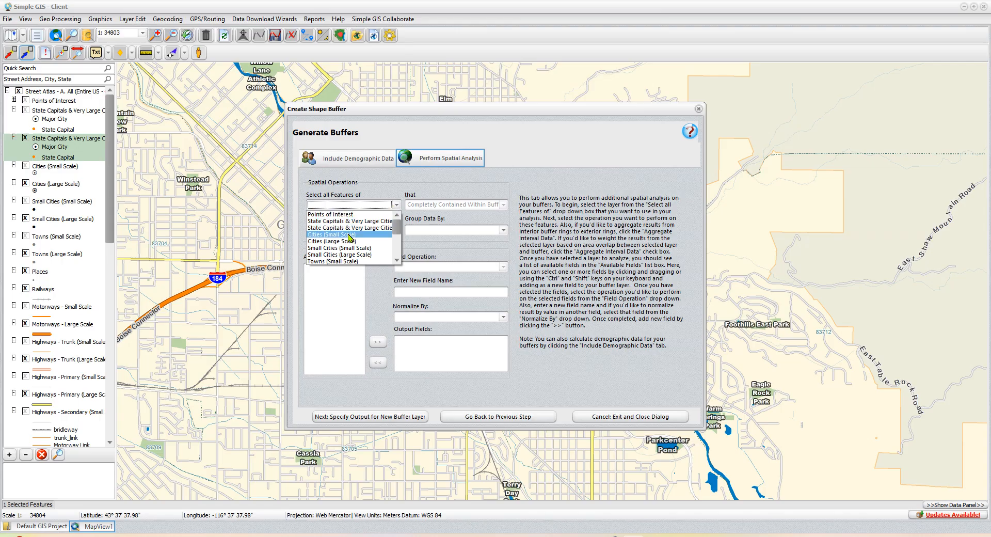
{"action": "scroll", "coordinate": [356, 256], "scroll_direction": "down", "scroll_amount": 2}
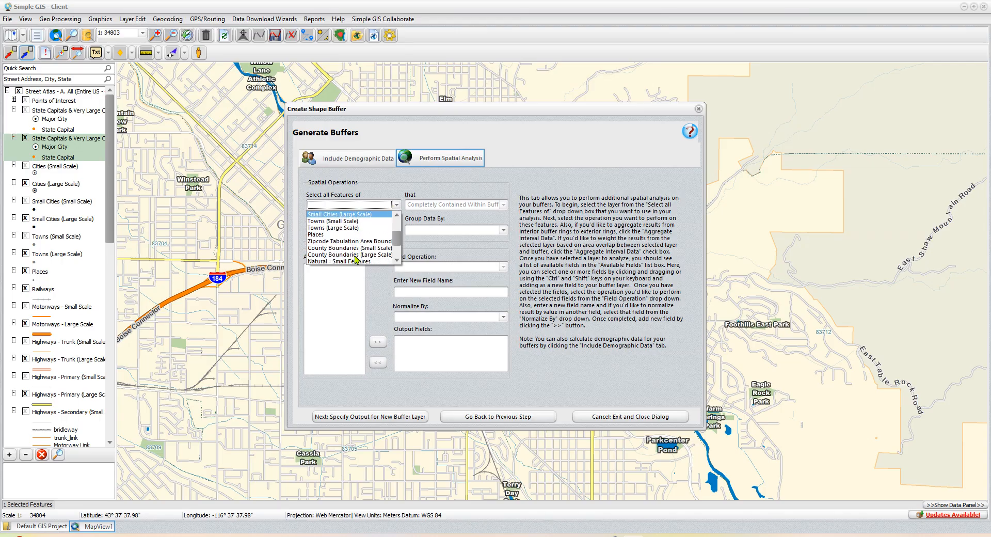
{"action": "scroll", "coordinate": [356, 259], "scroll_direction": "up", "scroll_amount": 2}
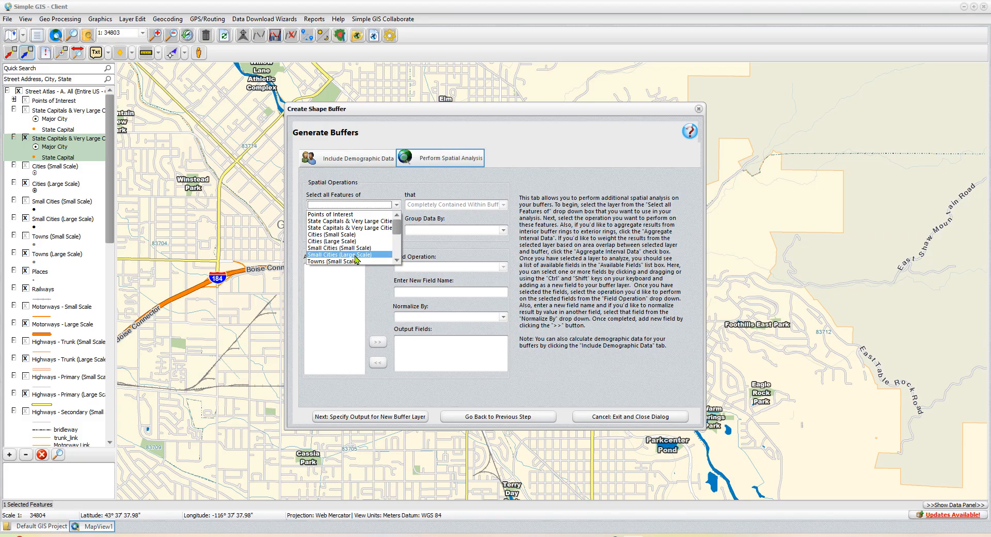
{"action": "left_click", "coordinate": [329, 216]}
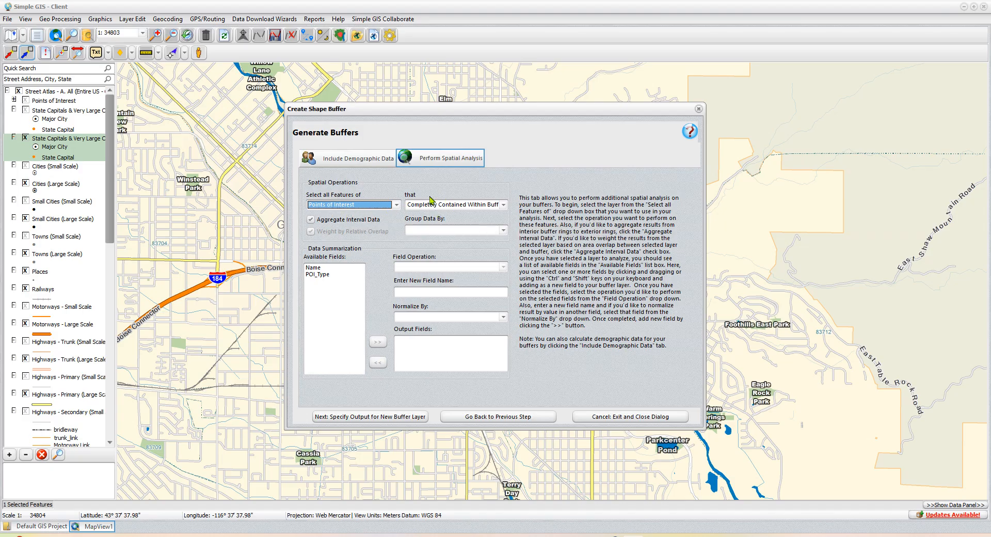
{"action": "left_click", "coordinate": [504, 206]}
{"action": "left_click", "coordinate": [503, 206]}
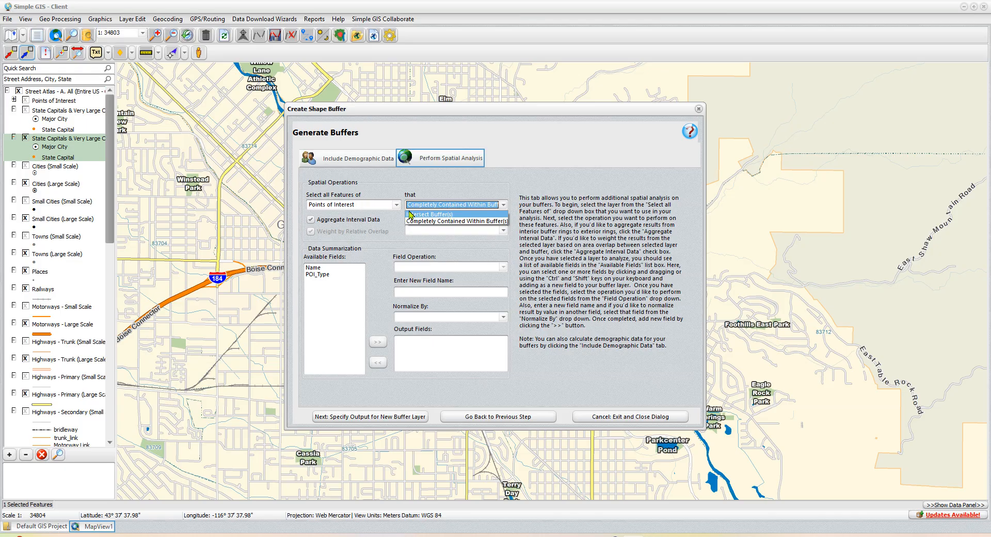
{"action": "left_click", "coordinate": [458, 222]}
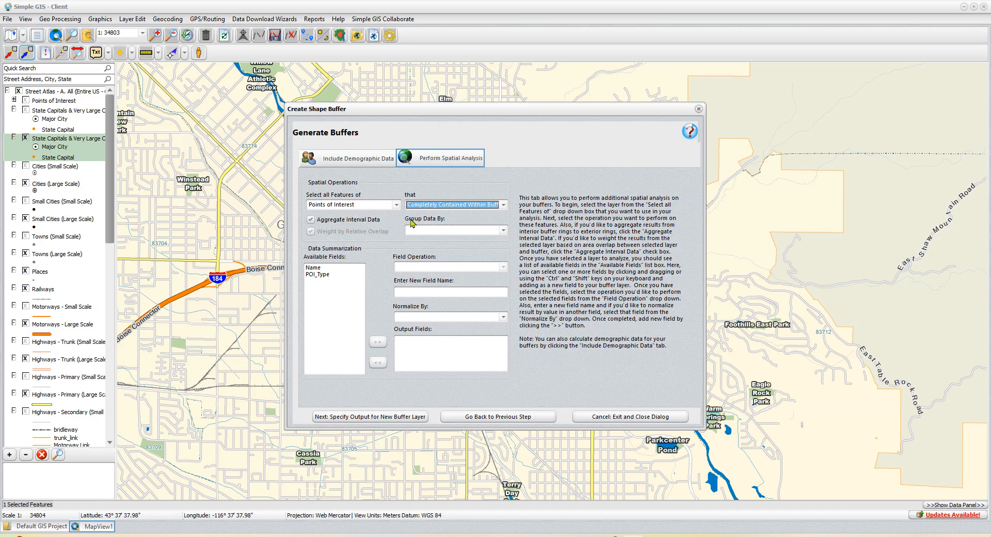
{"action": "left_click", "coordinate": [502, 231]}
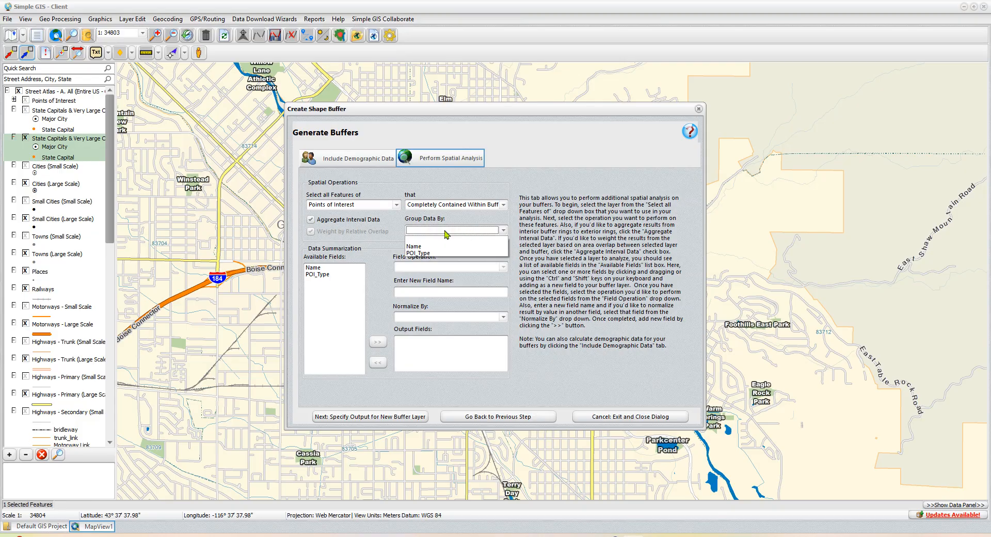
{"action": "left_click", "coordinate": [422, 253]}
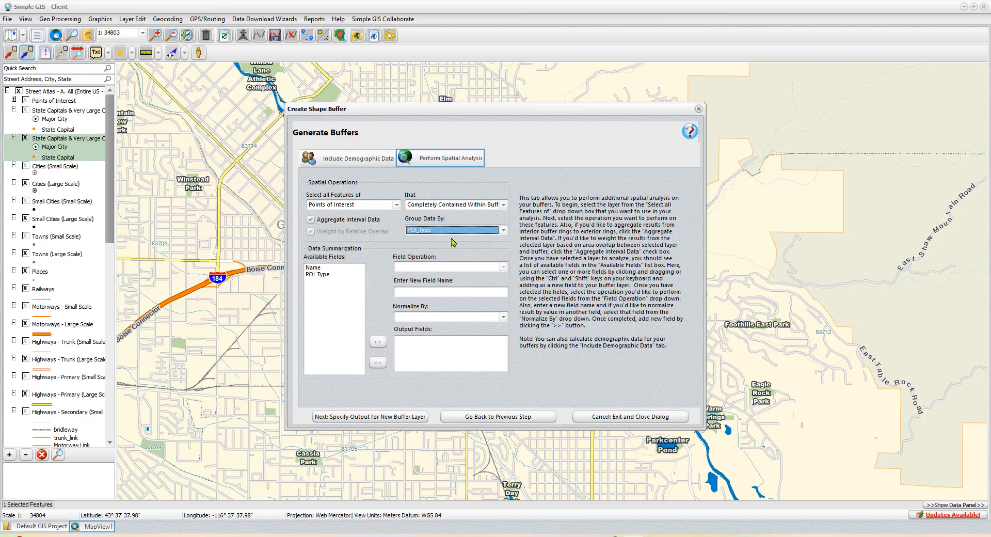
- Add a Count of POI_Type as the output field CountofPOI and continue to the new buffer layer's output settings
{"action": "left_click", "coordinate": [318, 278]}
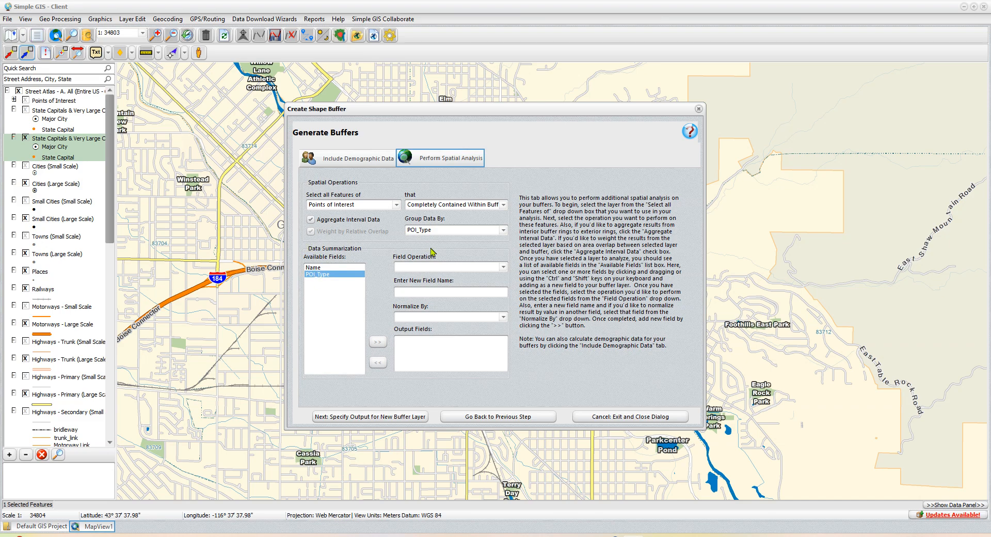
{"action": "left_click", "coordinate": [503, 266]}
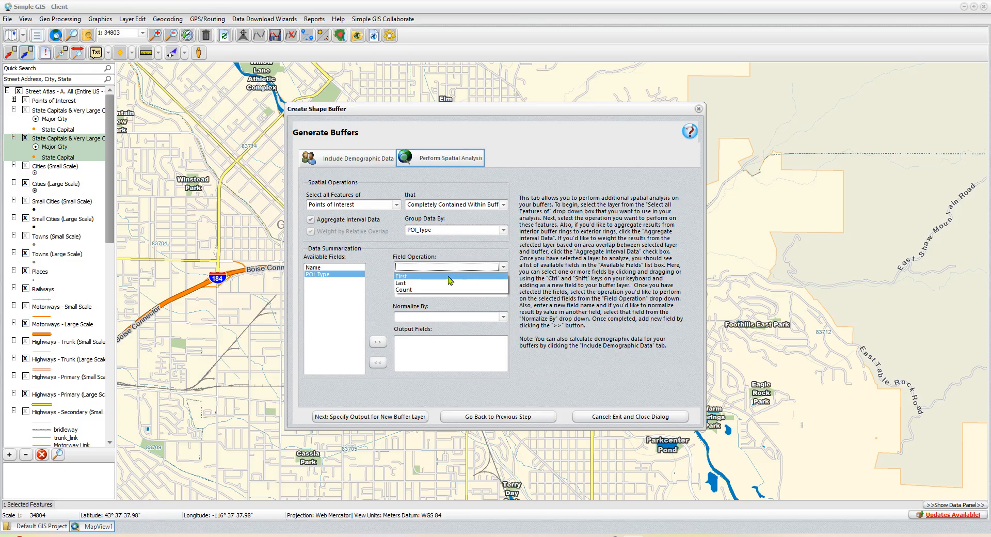
{"action": "left_click", "coordinate": [410, 291]}
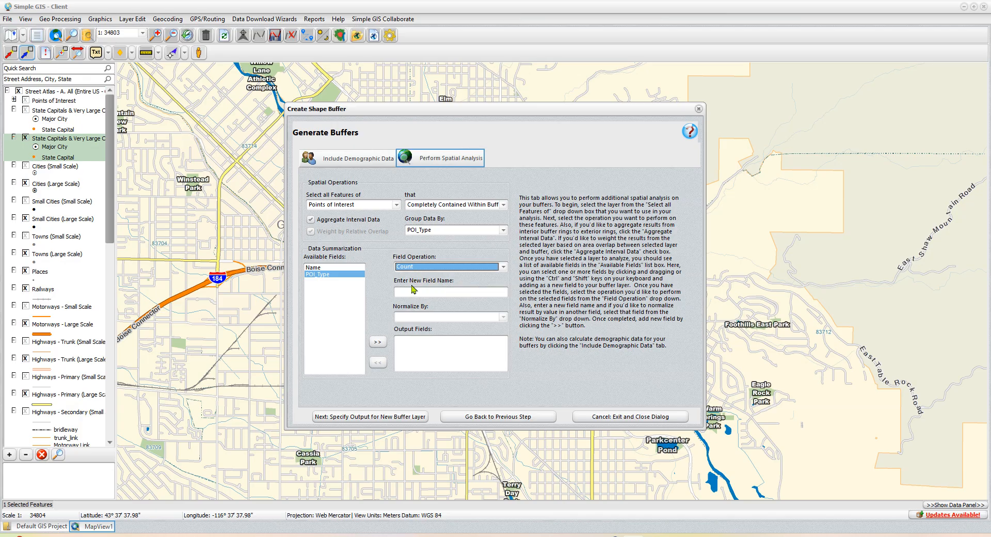
{"action": "left_click", "coordinate": [412, 291]}
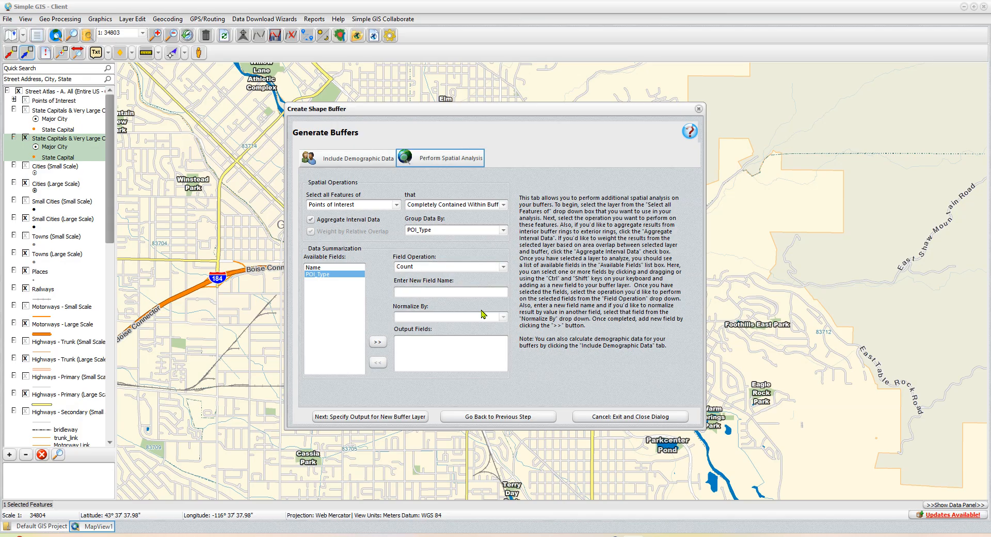
{"action": "type", "text": "CountofPOI"}
{"action": "left_click", "coordinate": [380, 343]}
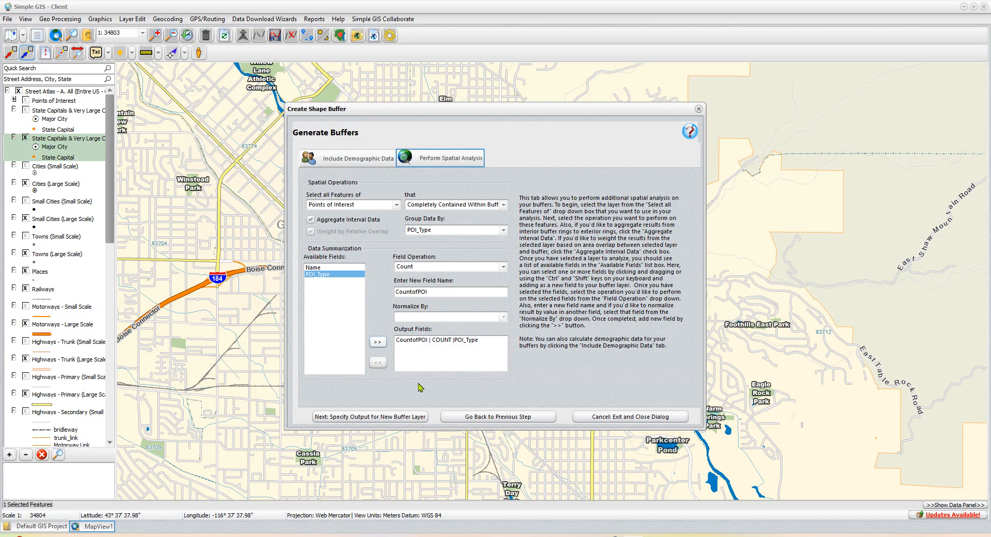
{"action": "left_click", "coordinate": [385, 417]}
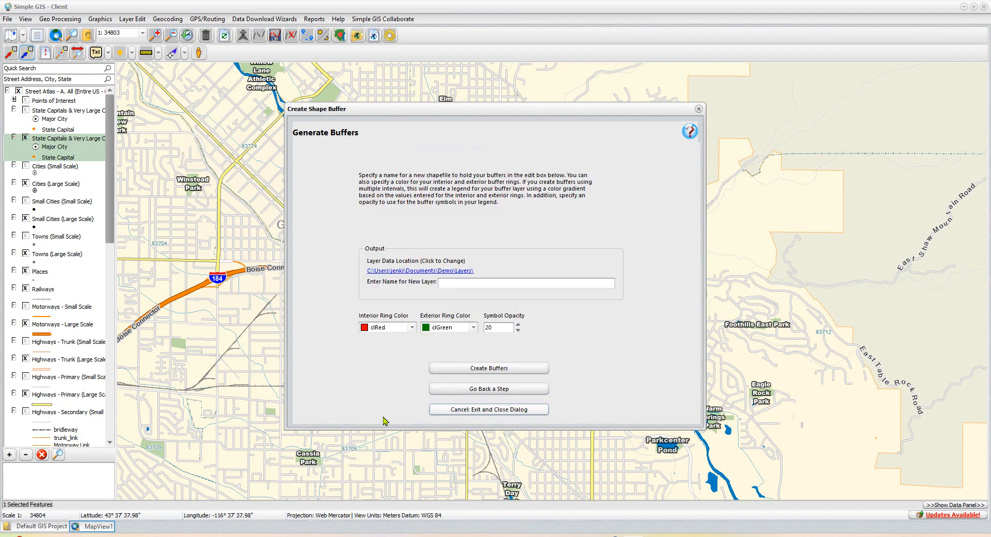
- Name the new layer BuffTest and create the buffers with a clRed interior ring, clGreen exterior ring and symbol opacity 20
{"action": "left_click", "coordinate": [467, 284]}
{"action": "type", "text": "BuffTest"}
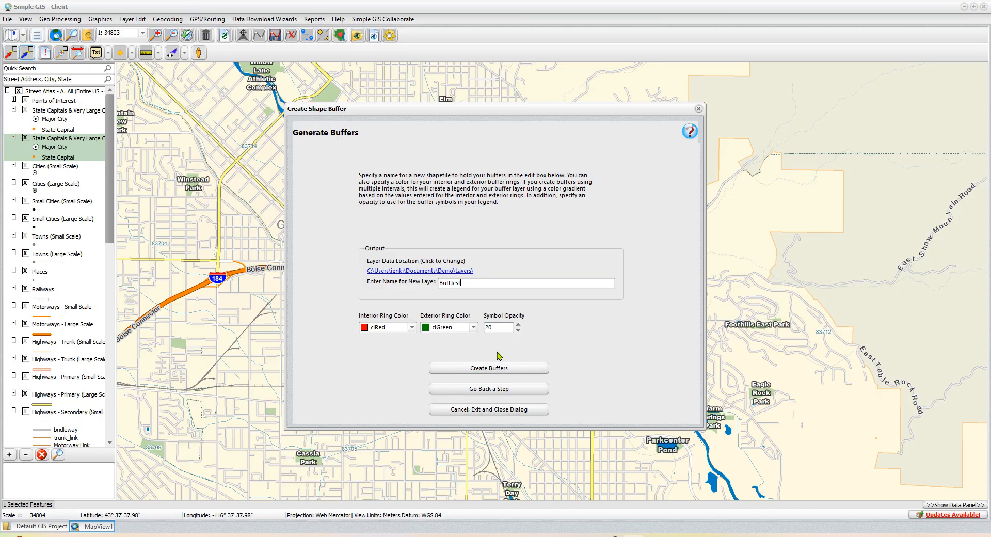
{"action": "left_click", "coordinate": [491, 369]}
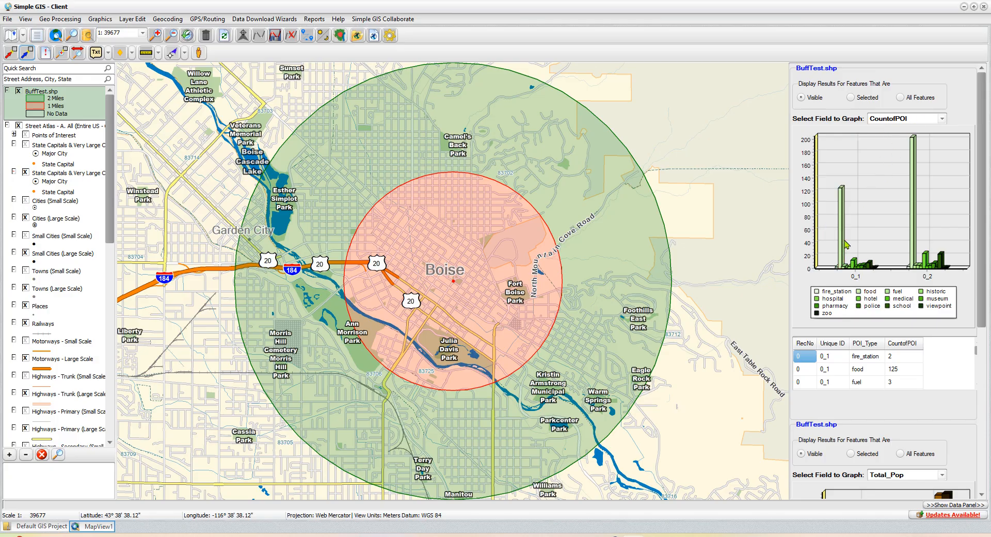
- Examine the CountofPOI graph for BuffTest.shp, comparing the point-of-interest counts by type in buffers 0_1 and 0_2
{"action": "mouse_move", "coordinate": [844, 250]}
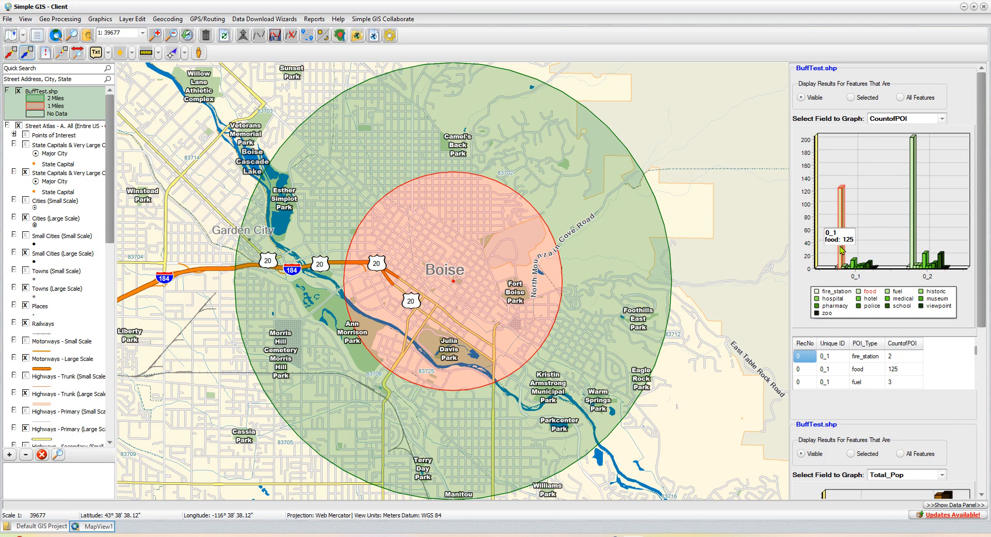
{"action": "mouse_move", "coordinate": [855, 265]}
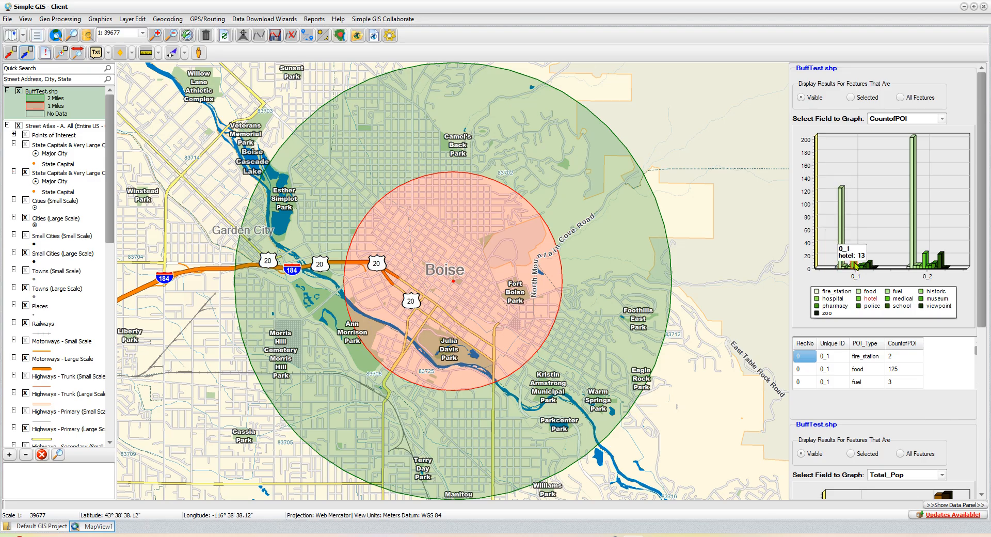
{"action": "mouse_move", "coordinate": [842, 251]}
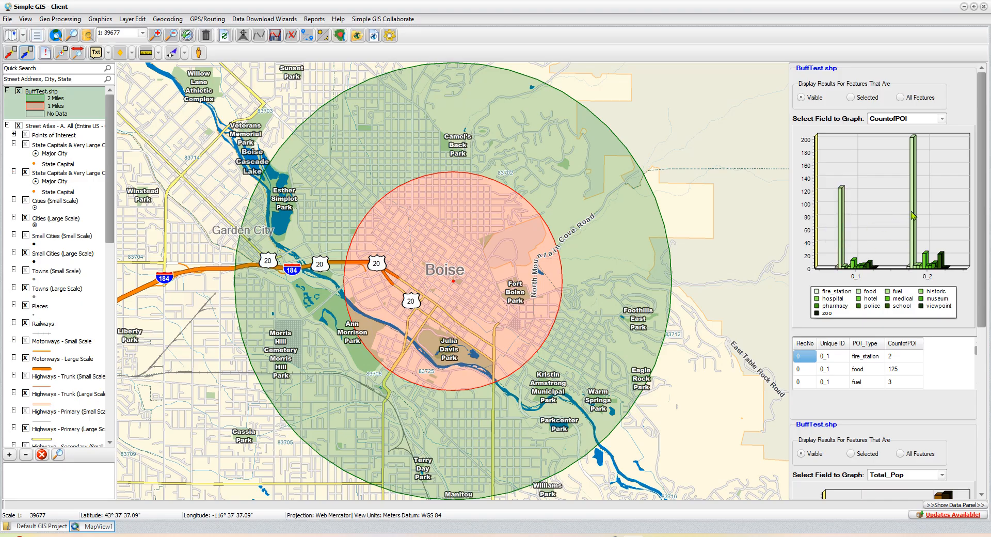
{"action": "mouse_move", "coordinate": [915, 227]}
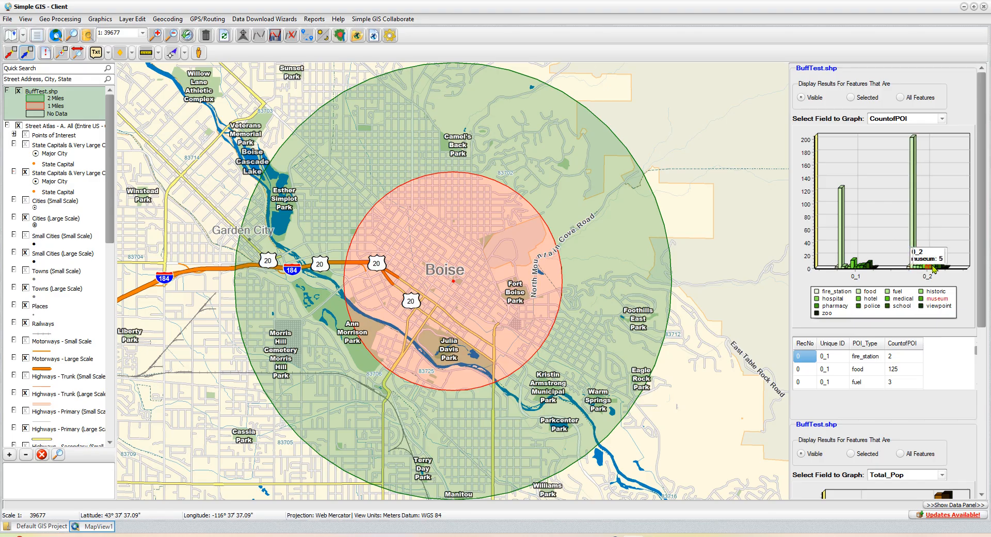
{"action": "mouse_move", "coordinate": [936, 269]}
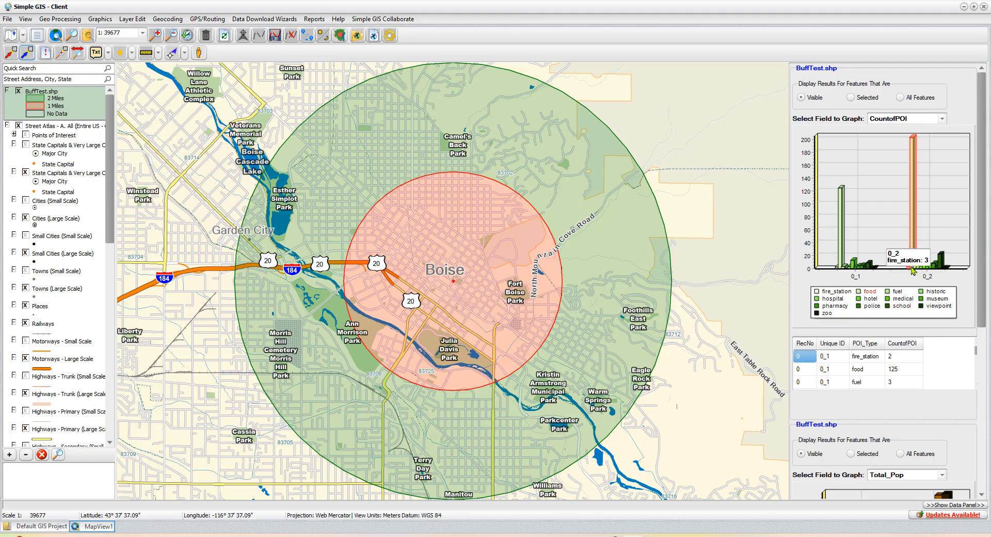
{"action": "mouse_move", "coordinate": [850, 269]}
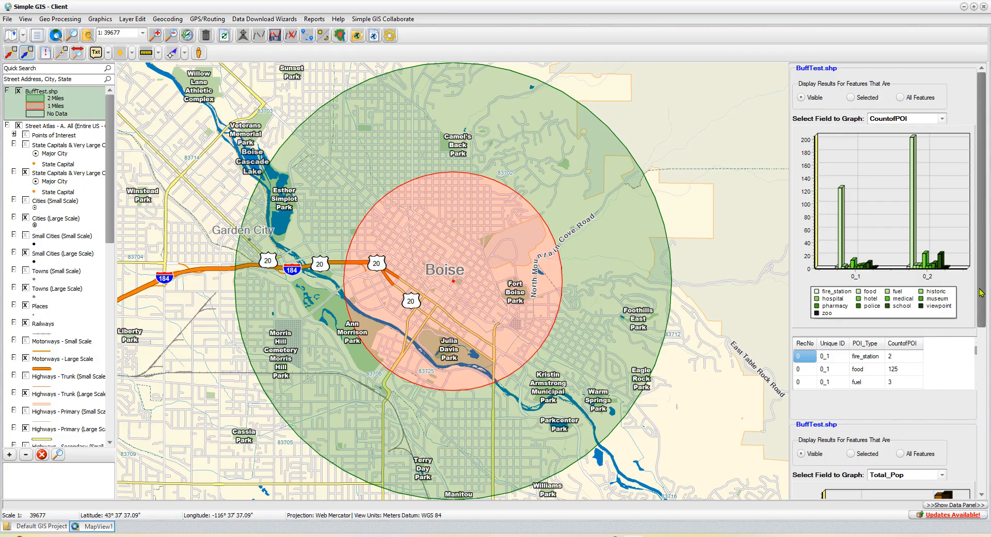
- Examine the Total_Pop graph and its yearly table for both buffers, including the margins of error
{"action": "left_click_drag", "start_coordinate": [981, 293], "coordinate": [981, 359]}
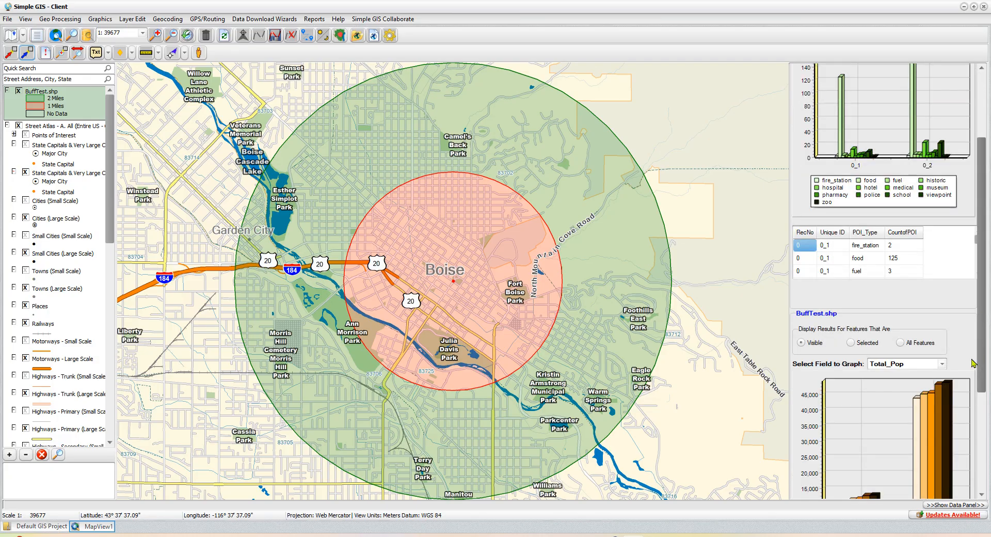
{"action": "scroll", "coordinate": [908, 308], "scroll_direction": "down", "scroll_amount": 3}
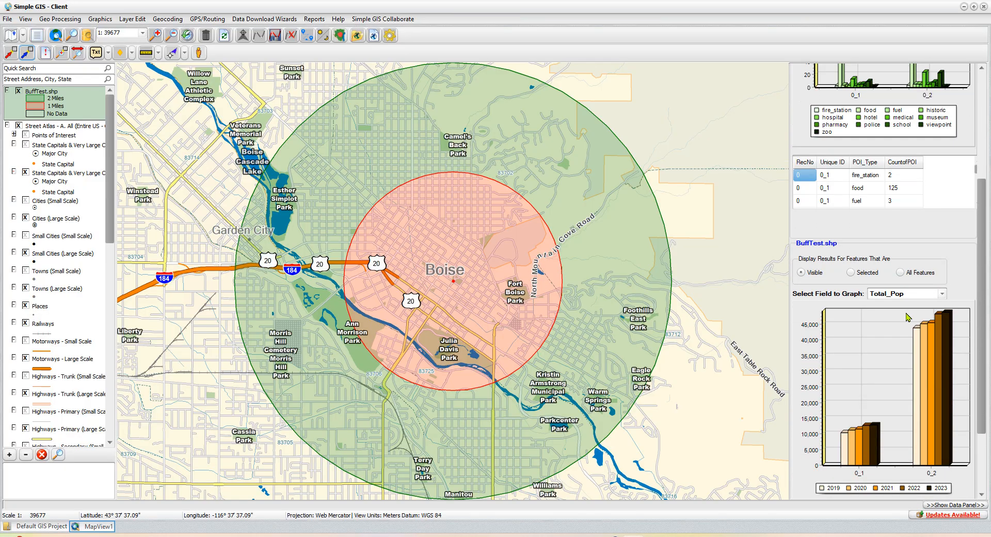
{"action": "scroll", "coordinate": [906, 319], "scroll_direction": "down", "scroll_amount": 2}
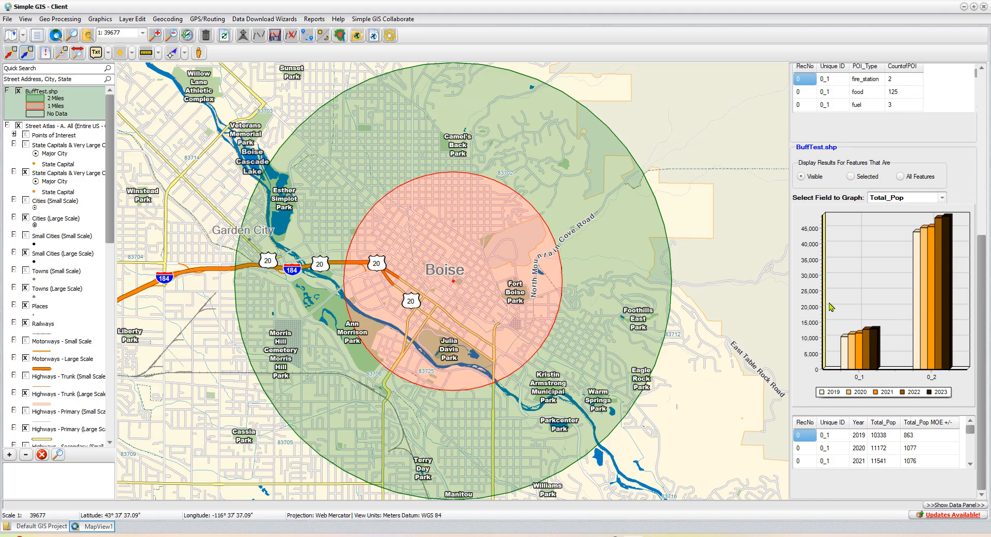
{"action": "mouse_move", "coordinate": [844, 358]}
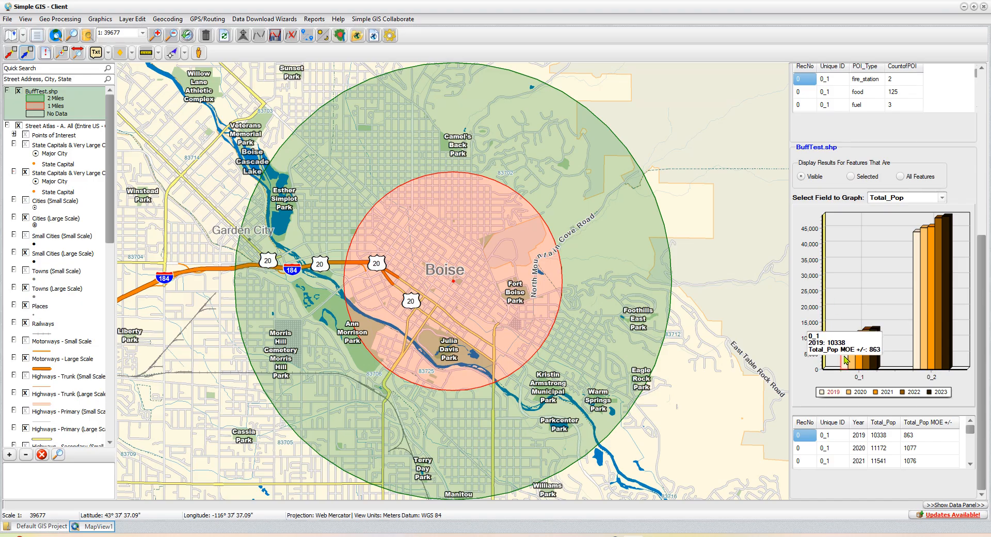
{"action": "mouse_move", "coordinate": [874, 366]}
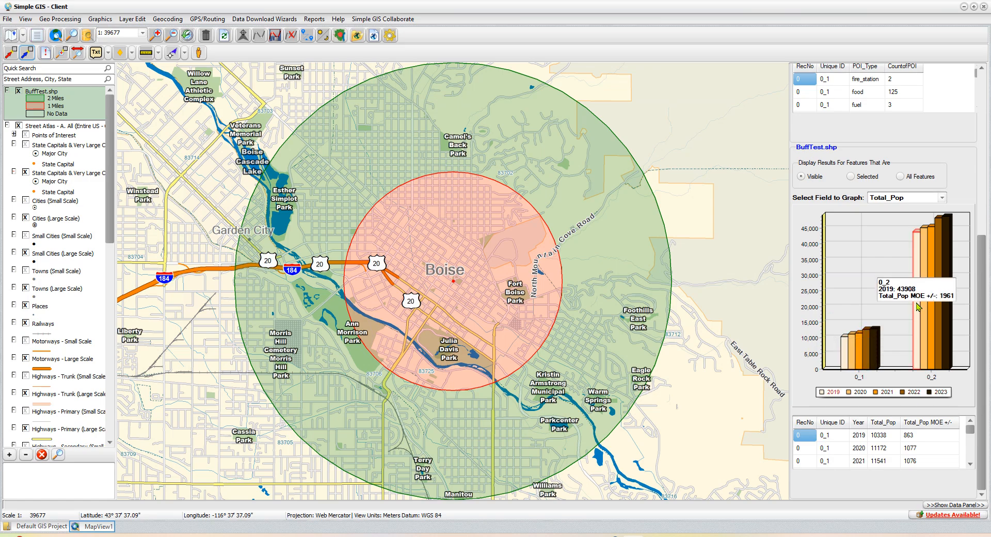
{"action": "mouse_move", "coordinate": [938, 320]}
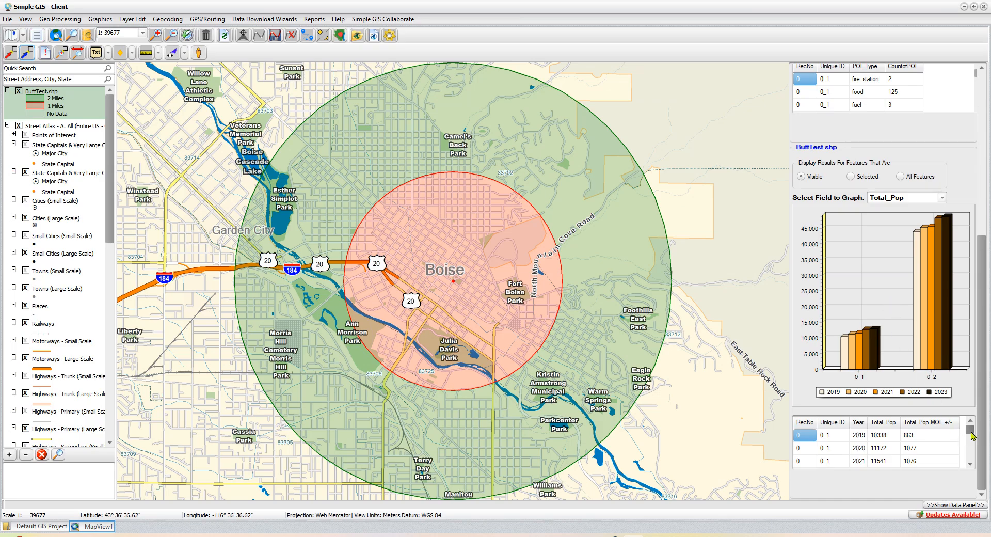
{"action": "left_click", "coordinate": [897, 446]}
{"action": "key", "text": "Down"}
{"action": "key", "text": "Down"}
{"action": "key", "text": "Down"}
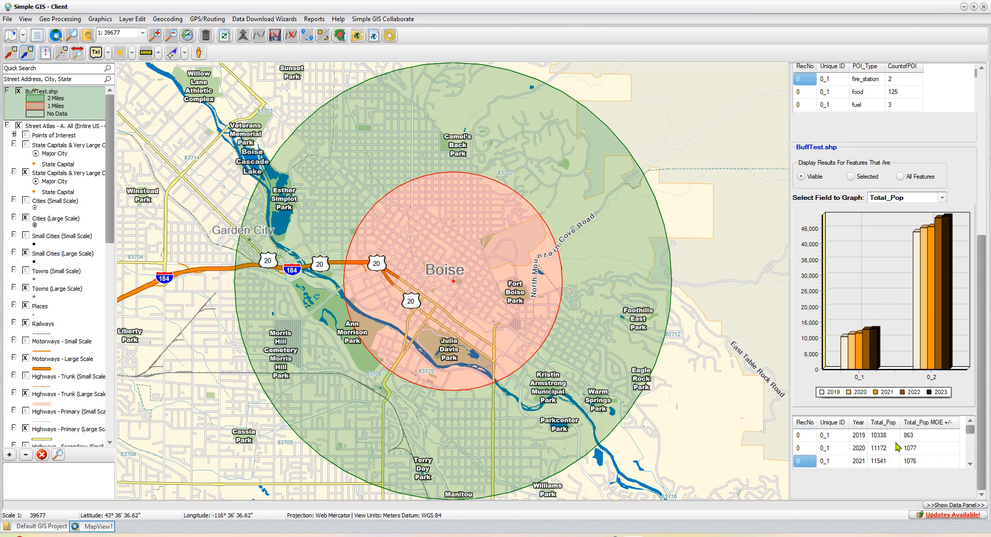
{"action": "key", "text": "Down"}
{"action": "mouse_move", "coordinate": [876, 341]}
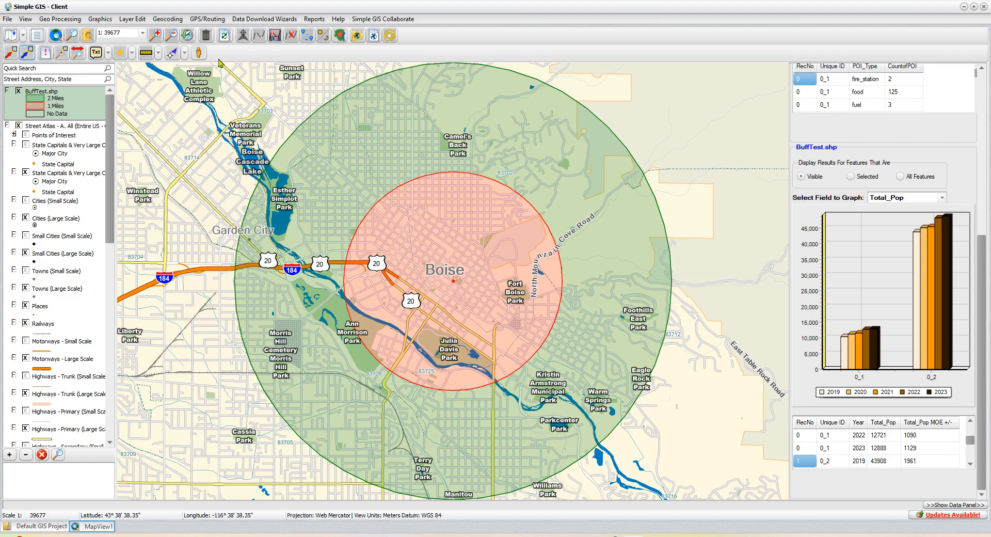
- Identify the inner 1-mile buffer on the map and review its point-of-interest counts by POI_Type in the attributes
{"action": "left_click", "coordinate": [47, 57]}
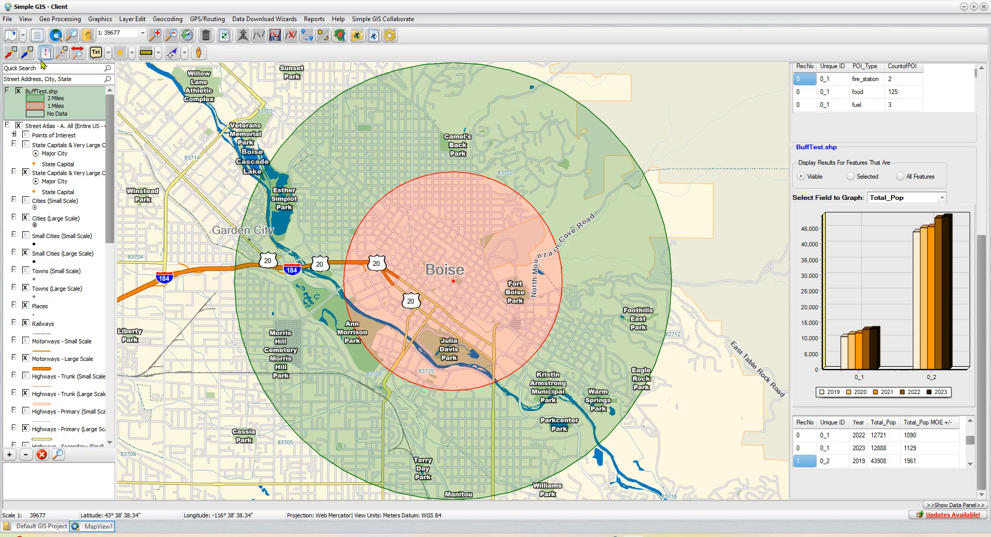
{"action": "left_click", "coordinate": [464, 249]}
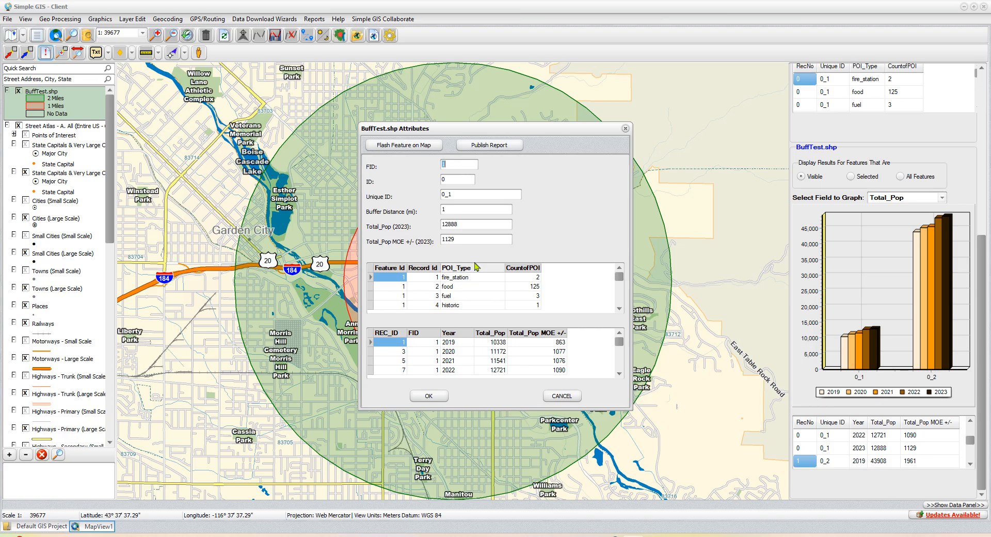
{"action": "left_click", "coordinate": [467, 280]}
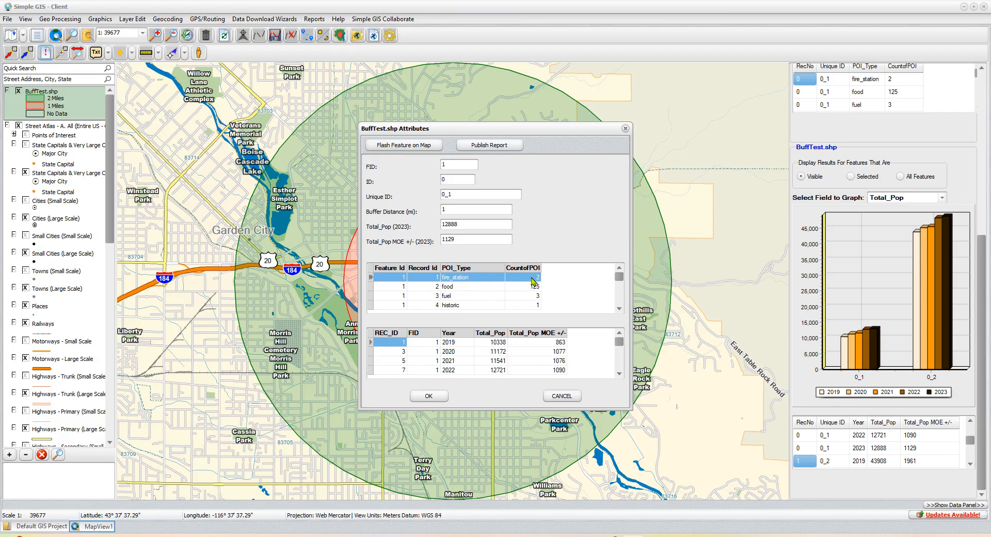
{"action": "left_click", "coordinate": [460, 286]}
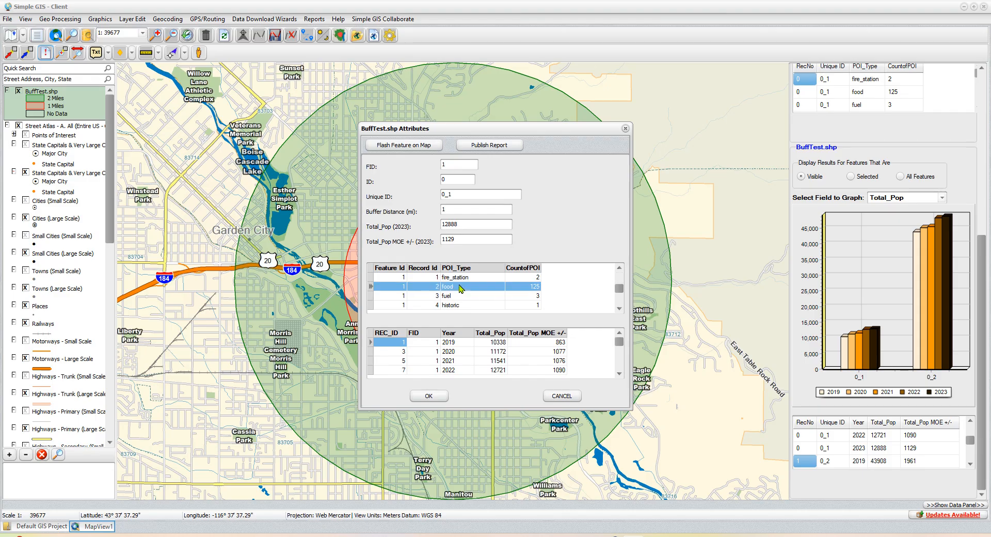
{"action": "left_click", "coordinate": [476, 279]}
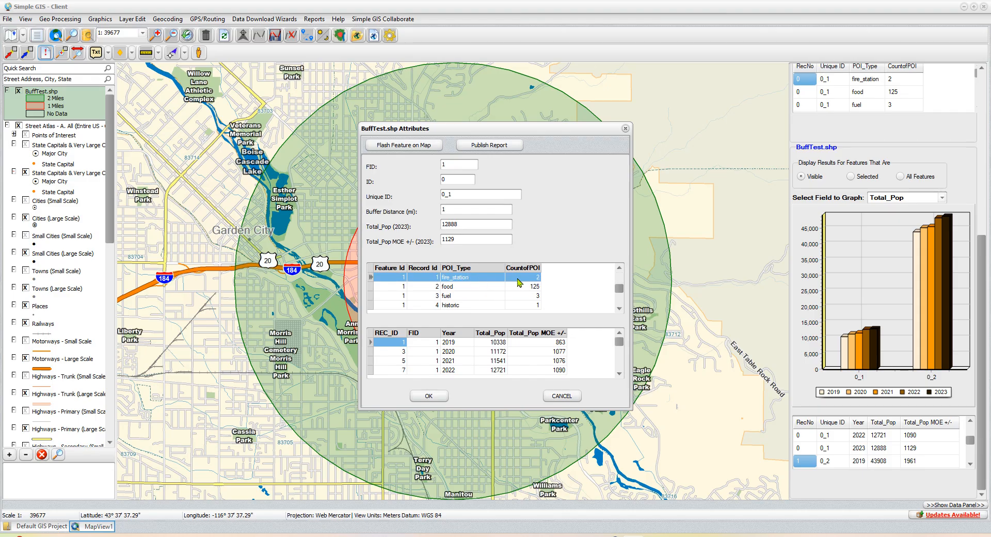
{"action": "left_click", "coordinate": [453, 288]}
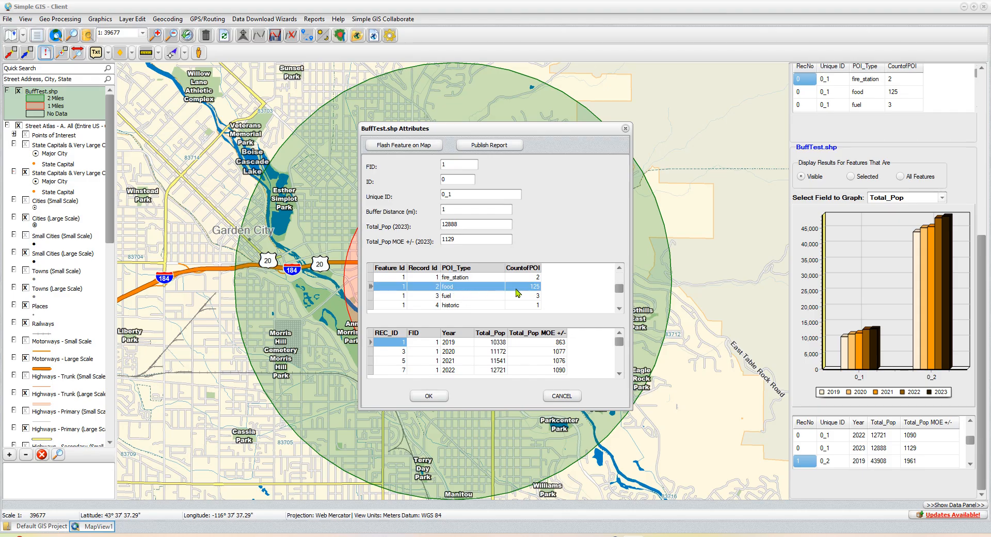
{"action": "left_click", "coordinate": [458, 295]}
{"action": "scroll", "coordinate": [461, 297], "scroll_direction": "down", "scroll_amount": 2}
{"action": "scroll", "coordinate": [462, 300], "scroll_direction": "down", "scroll_amount": 1}
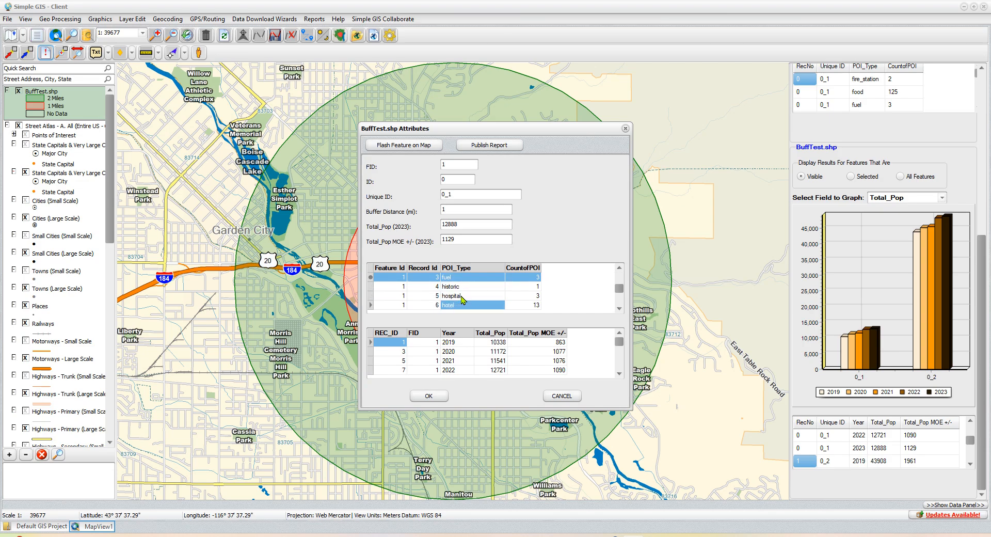
{"action": "left_click", "coordinate": [463, 304]}
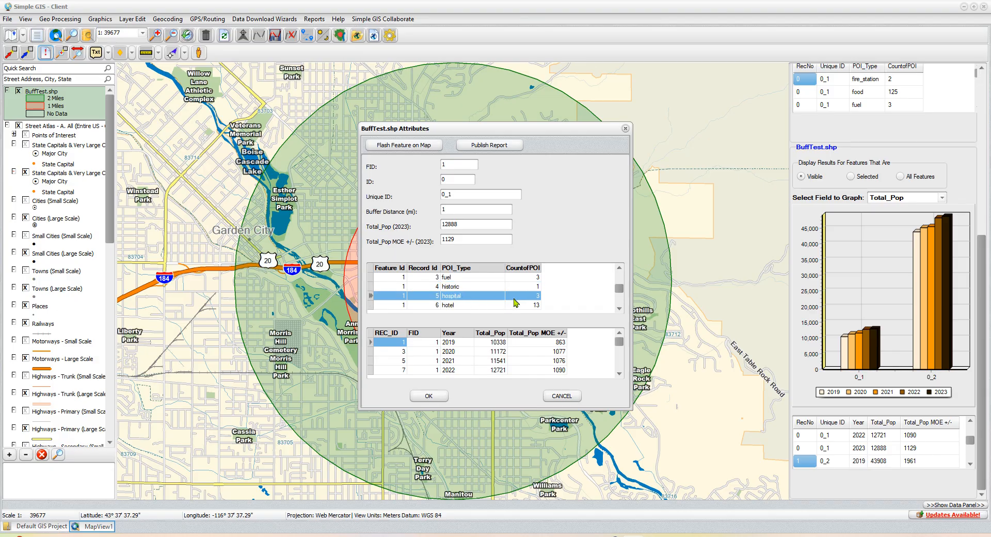
{"action": "scroll", "coordinate": [459, 306], "scroll_direction": "down", "scroll_amount": 1}
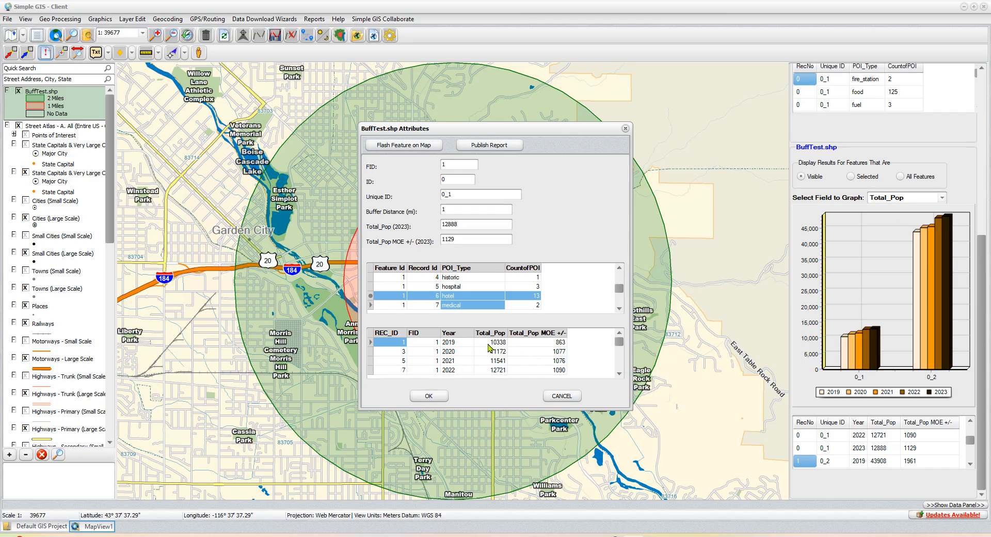
- Review the inner buffer's yearly Total_Pop records from 2019 to 2023 and close its attributes
{"action": "left_click", "coordinate": [457, 343]}
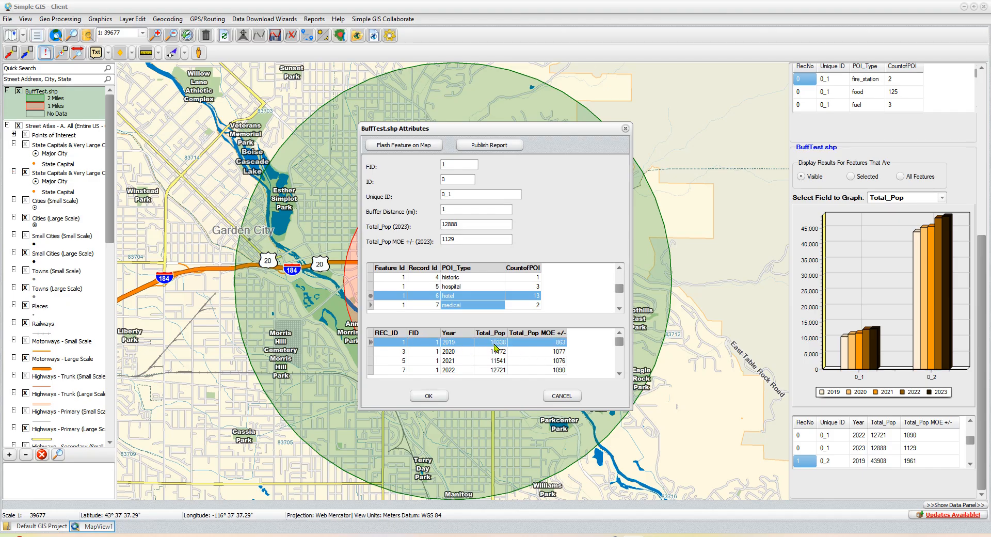
{"action": "left_click", "coordinate": [463, 353]}
{"action": "key", "text": "Down"}
{"action": "key", "text": "Down"}
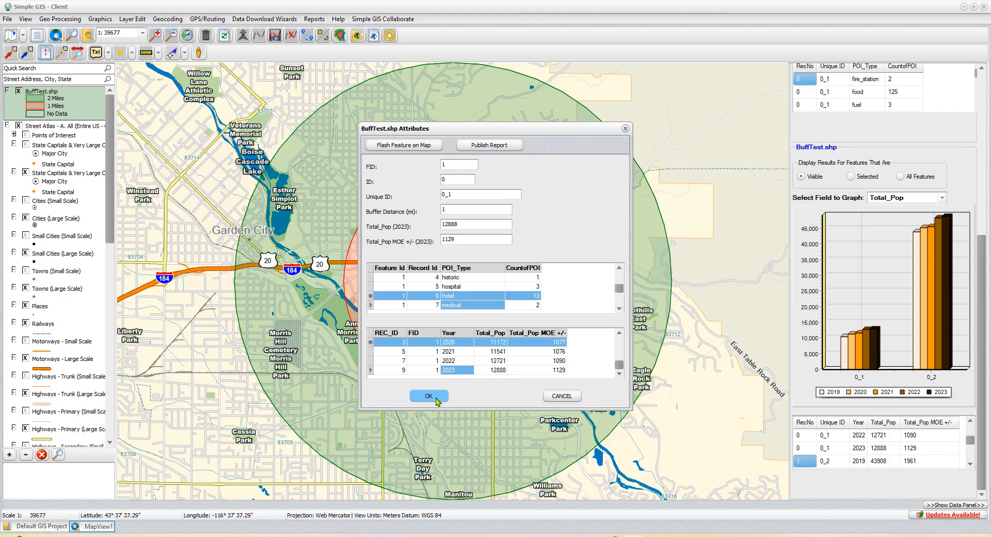
{"action": "left_click", "coordinate": [429, 396]}
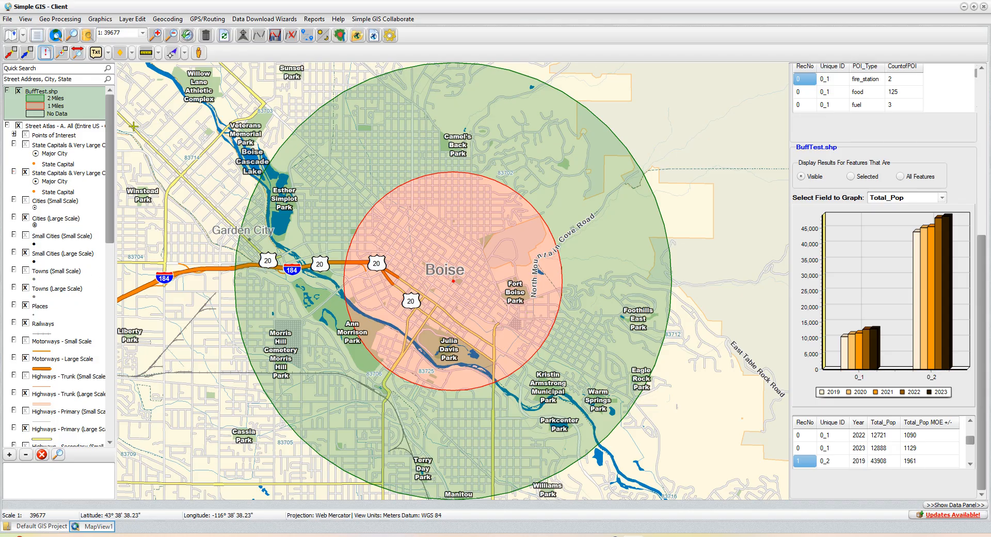
- Remove the BuffTest.shp layer from the map view
{"action": "right_click", "coordinate": [46, 105]}
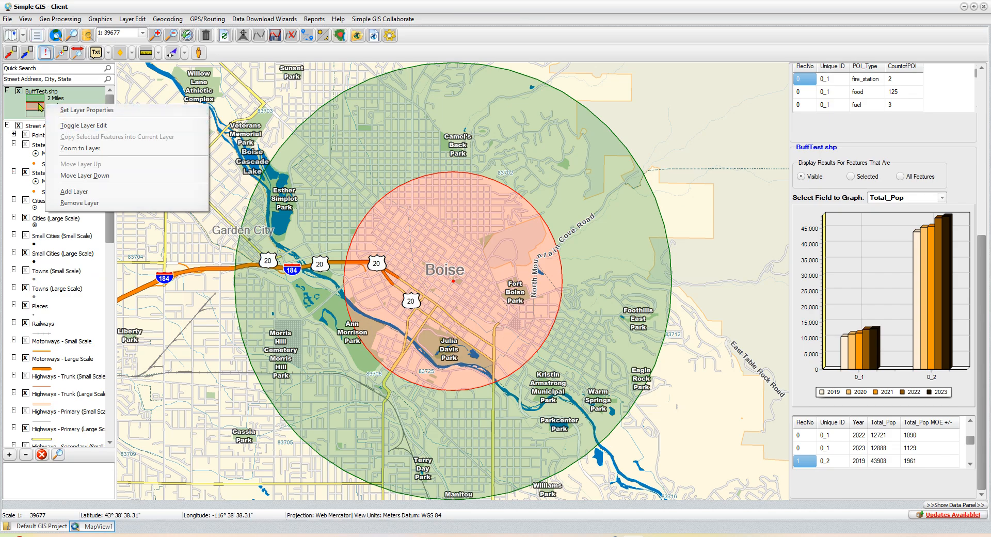
{"action": "left_click", "coordinate": [85, 202]}
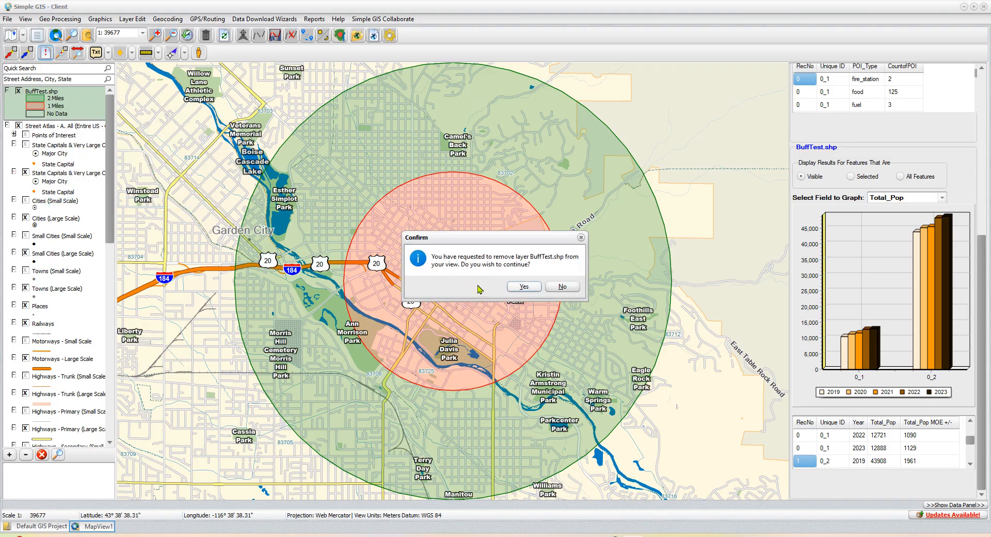
{"action": "left_click", "coordinate": [509, 287]}
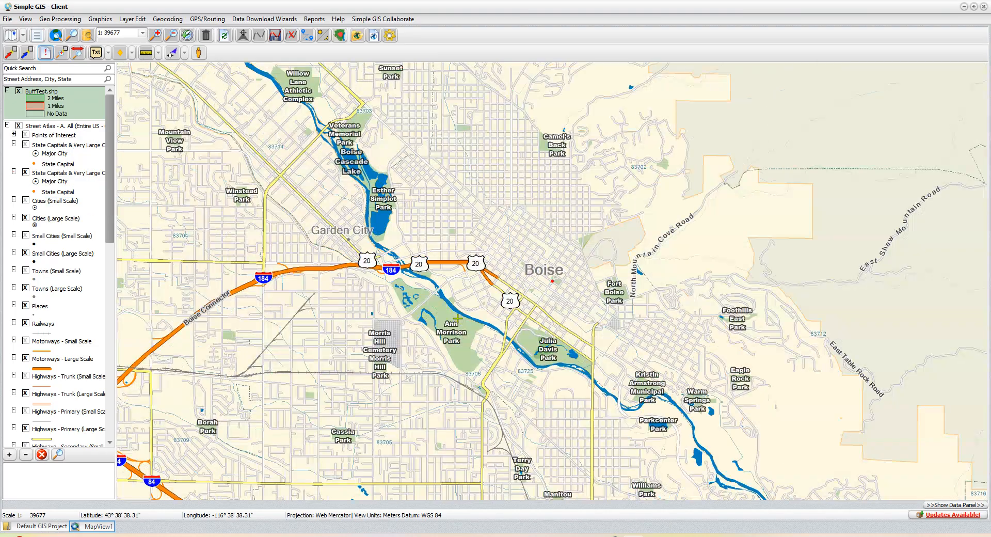
- Select the I-184 and US 20 motorway segments leading into Boise from the Motorways - Large Scale layer
{"action": "left_click_drag", "start_coordinate": [444, 313], "coordinate": [534, 295]}
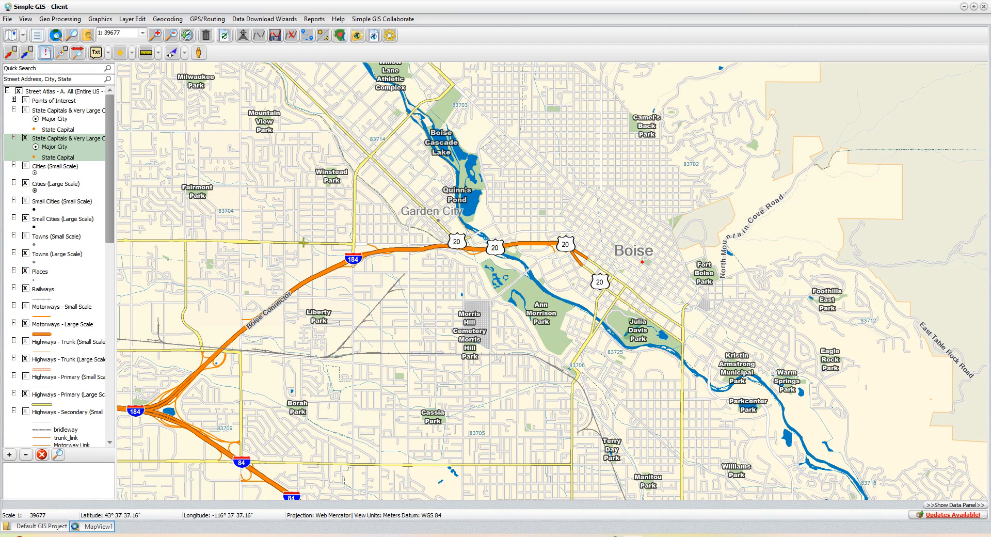
{"action": "left_click", "coordinate": [50, 335]}
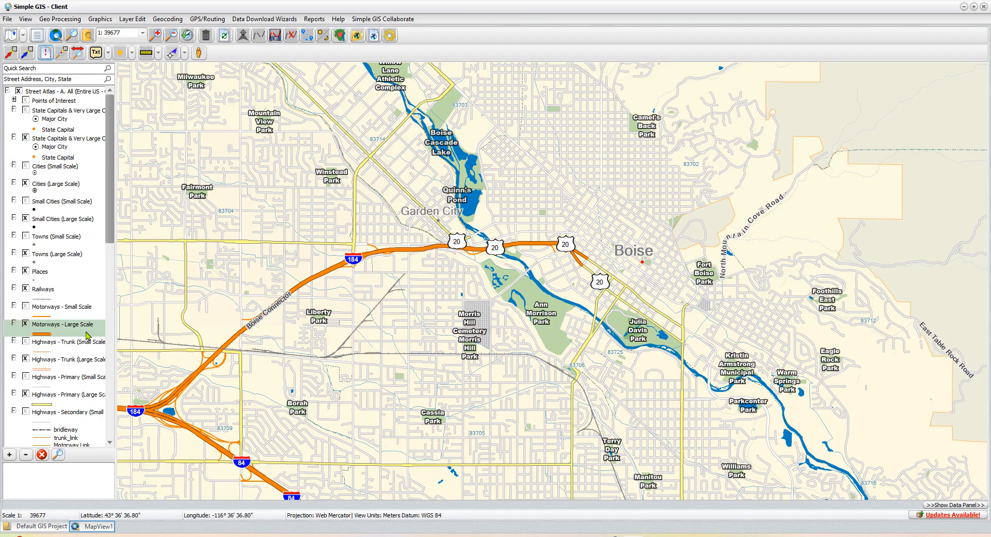
{"action": "left_click", "coordinate": [29, 54]}
{"action": "left_click_drag", "start_coordinate": [358, 209], "coordinate": [579, 272]}
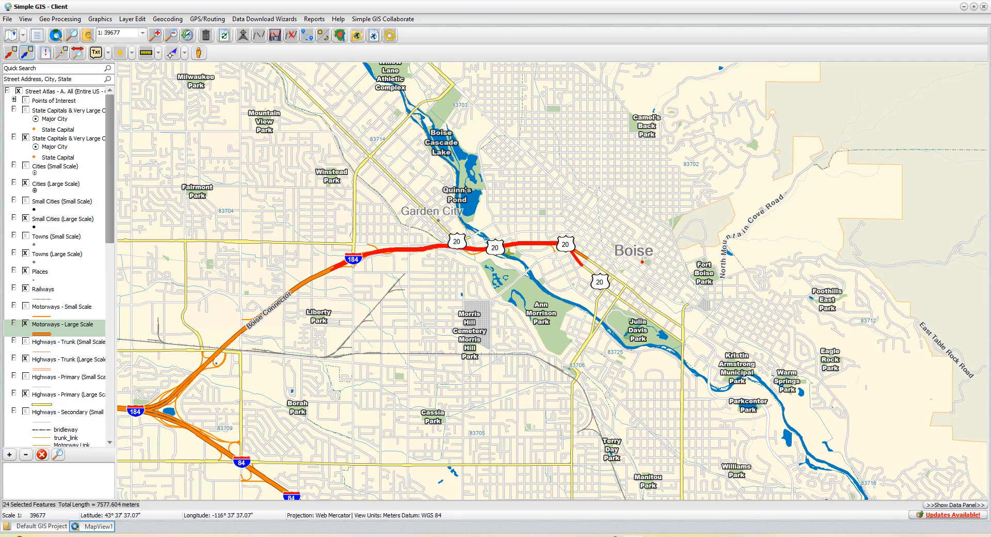
- Start a buffer analysis around the selected features of the Motorways - Large Scale layer
{"action": "left_click", "coordinate": [69, 21]}
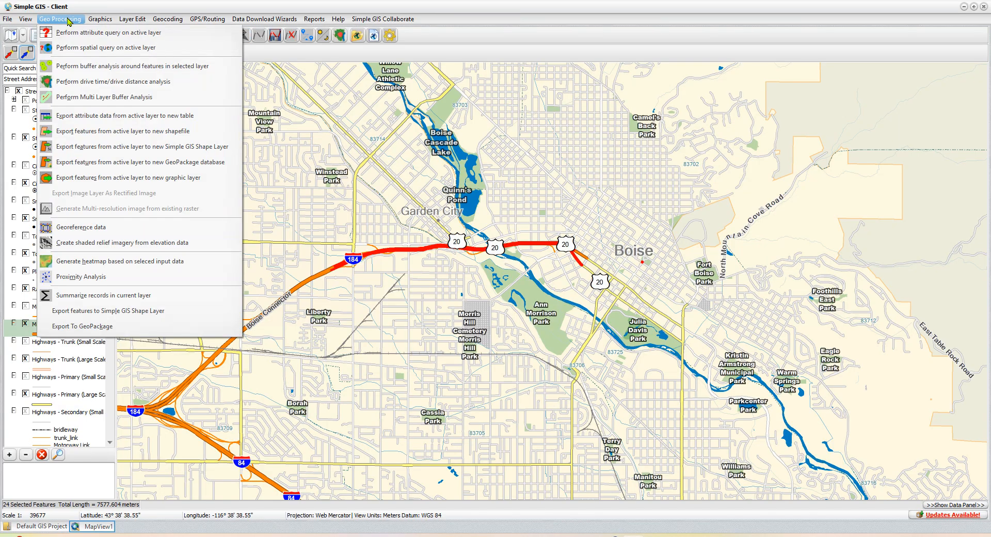
{"action": "left_click", "coordinate": [85, 69]}
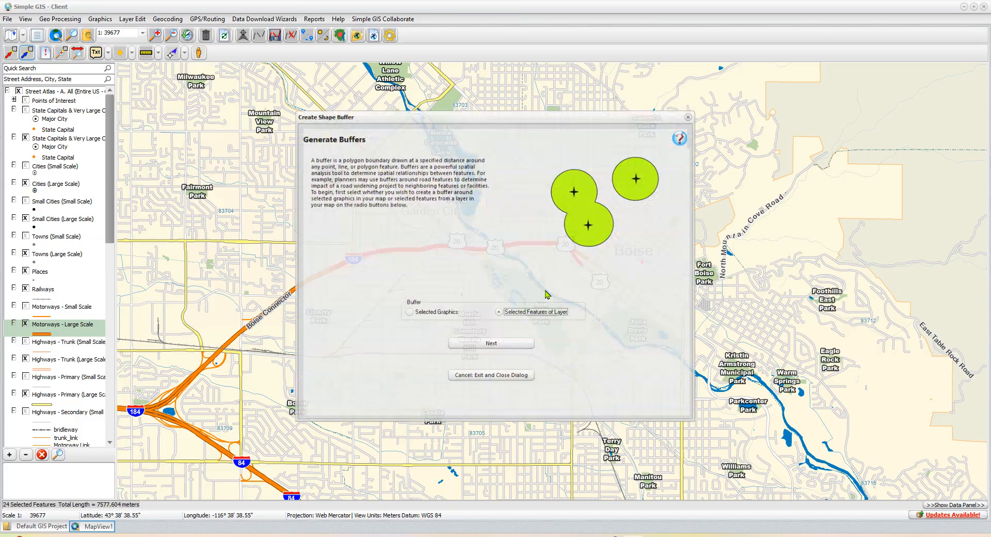
{"action": "left_click", "coordinate": [504, 349]}
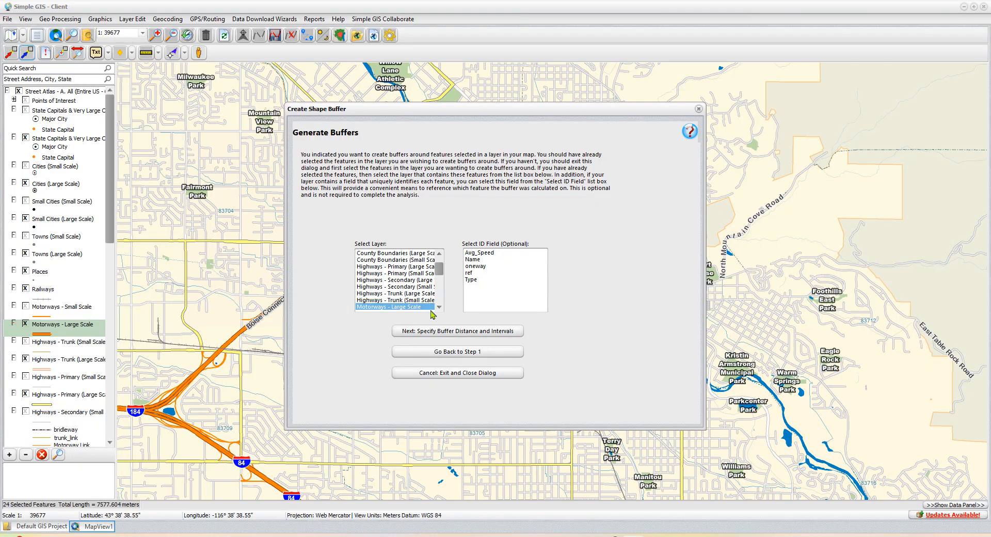
{"action": "left_click", "coordinate": [456, 334]}
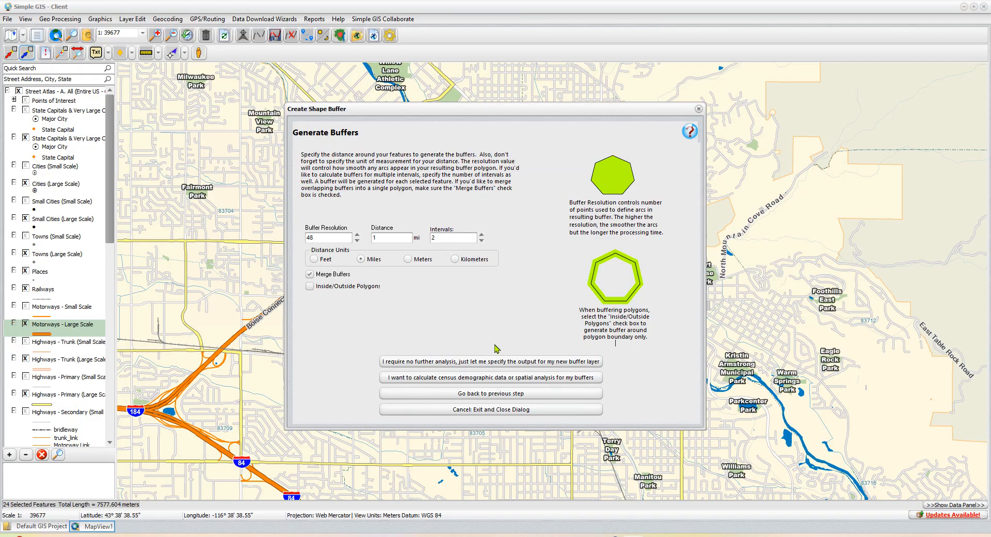
- Accept a 1-mile distance with 2 intervals and merged buffers, and include the Population - Total demographic query
{"action": "left_click", "coordinate": [494, 382]}
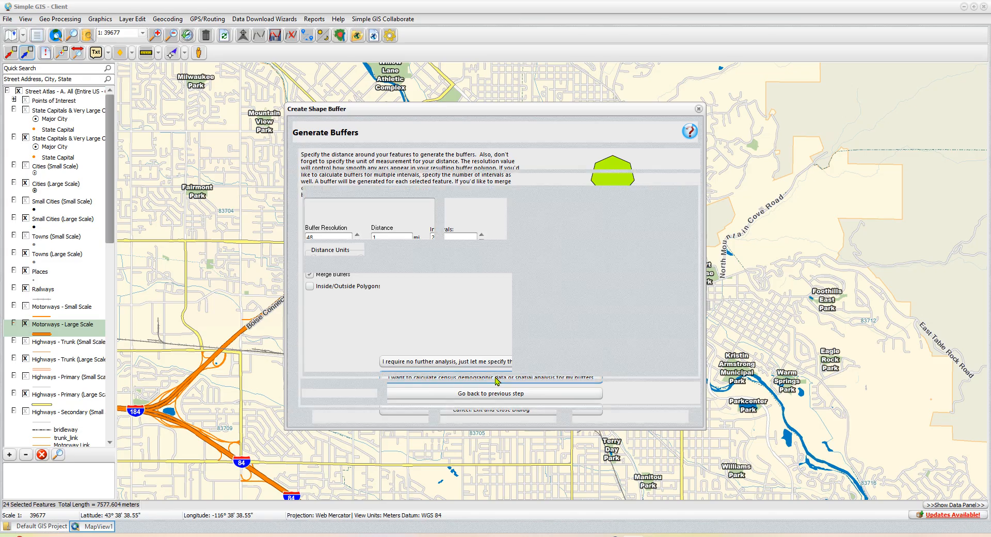
{"action": "scroll", "coordinate": [348, 223], "scroll_direction": "down", "scroll_amount": 5}
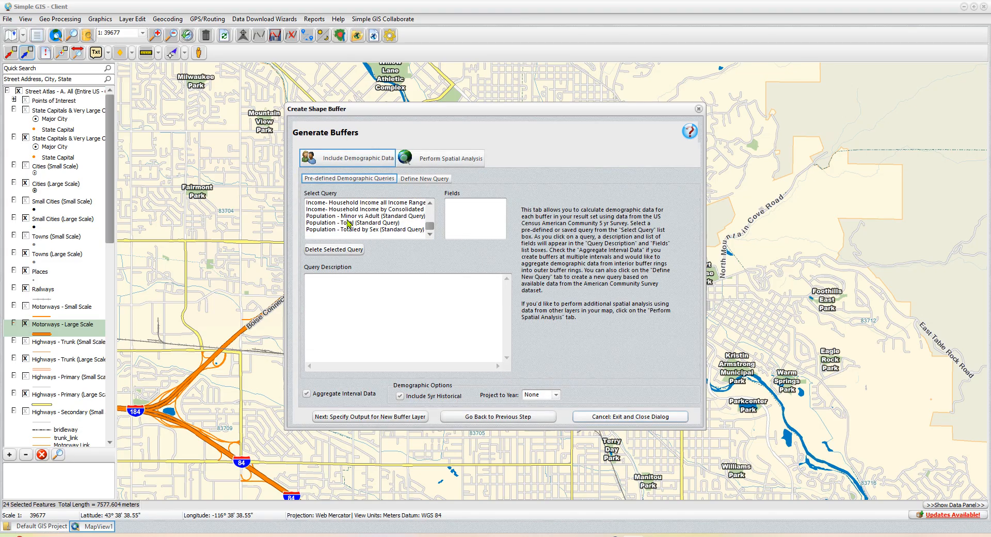
{"action": "left_click", "coordinate": [349, 222]}
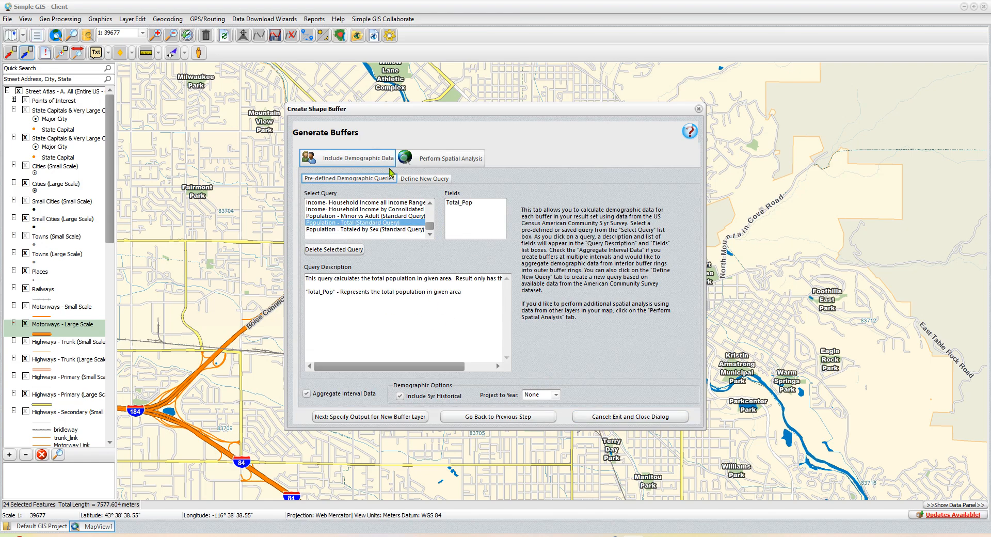
- Set the spatial analysis to Points of Interest completely contained within the buffers, grouped by POI_Type
{"action": "left_click", "coordinate": [423, 162]}
{"action": "left_click", "coordinate": [336, 205]}
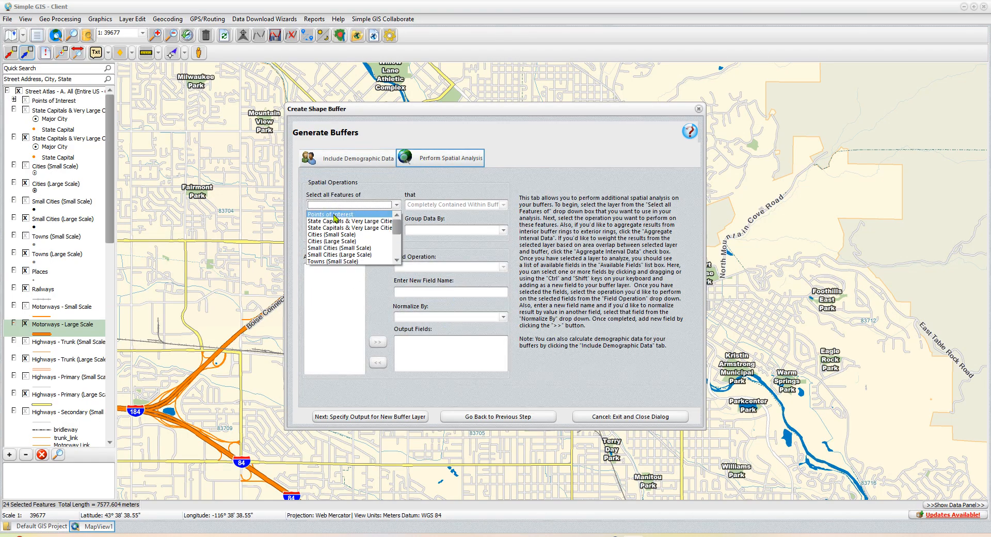
{"action": "left_click", "coordinate": [334, 219]}
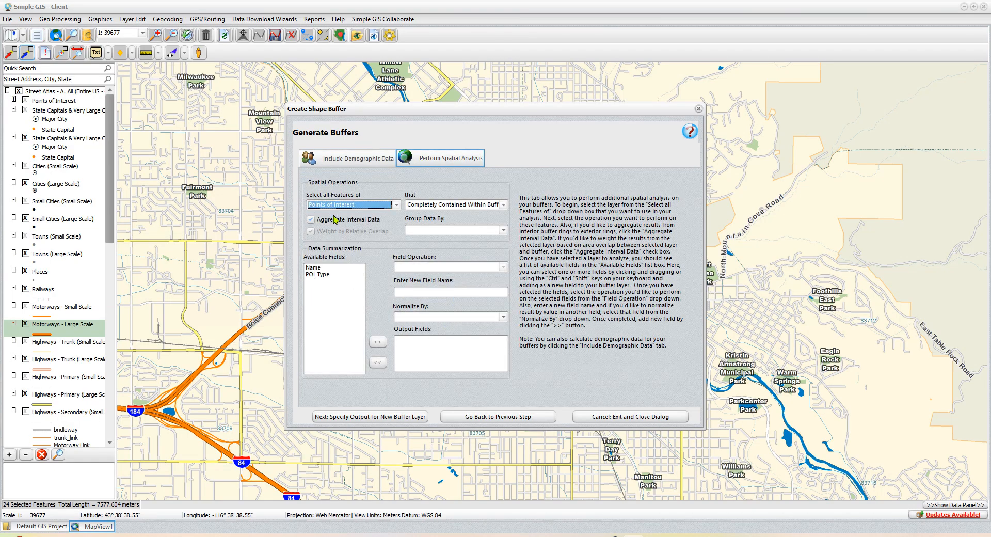
{"action": "left_click", "coordinate": [431, 230]}
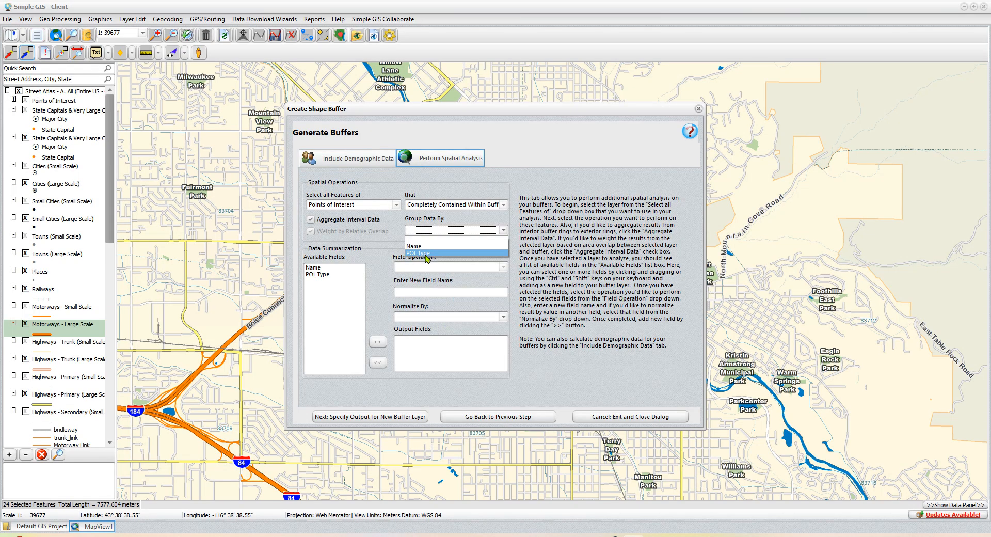
{"action": "left_click", "coordinate": [427, 253]}
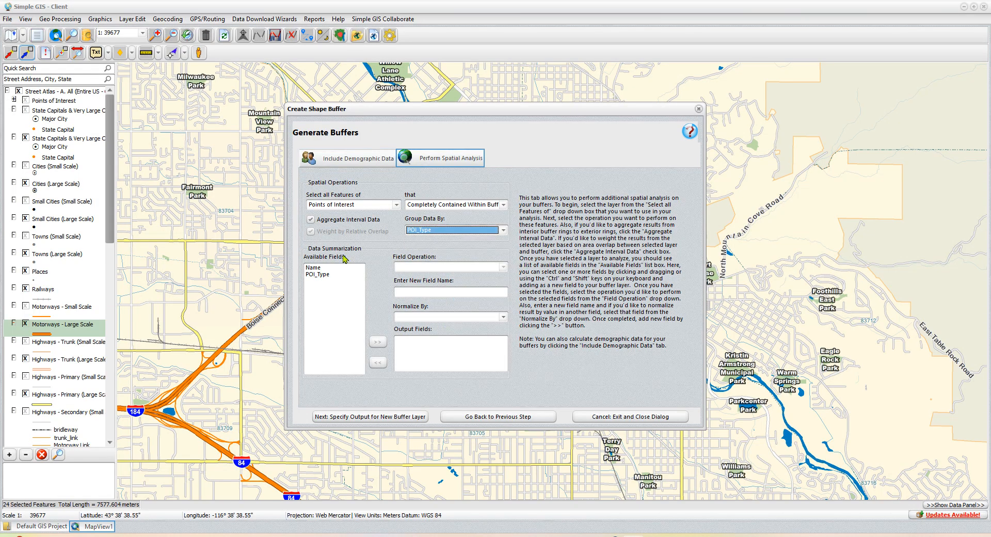
- Add an output field named CountofPOI that counts the POI_Type values
{"action": "left_click", "coordinate": [316, 274]}
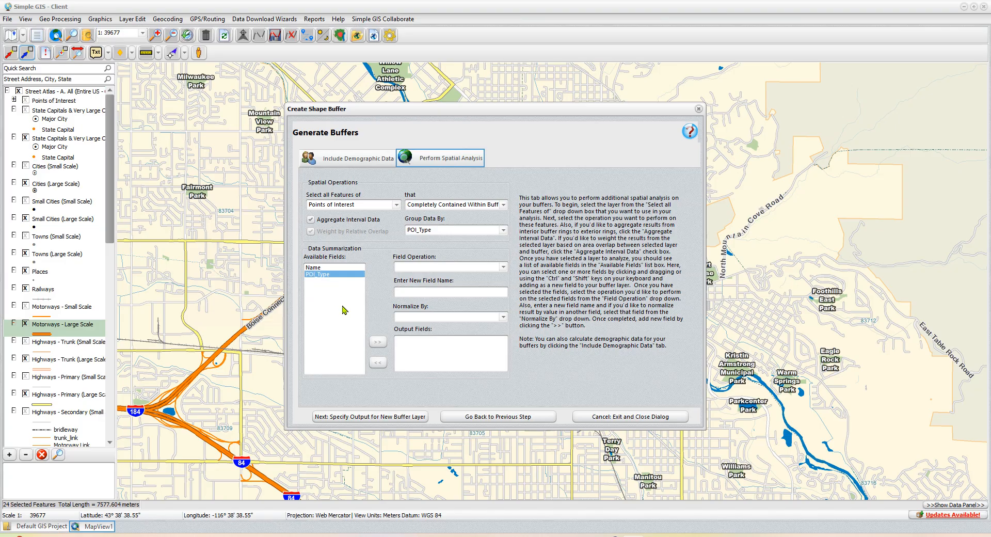
{"action": "left_click", "coordinate": [420, 266]}
{"action": "left_click", "coordinate": [412, 290]}
{"action": "left_click", "coordinate": [377, 343]}
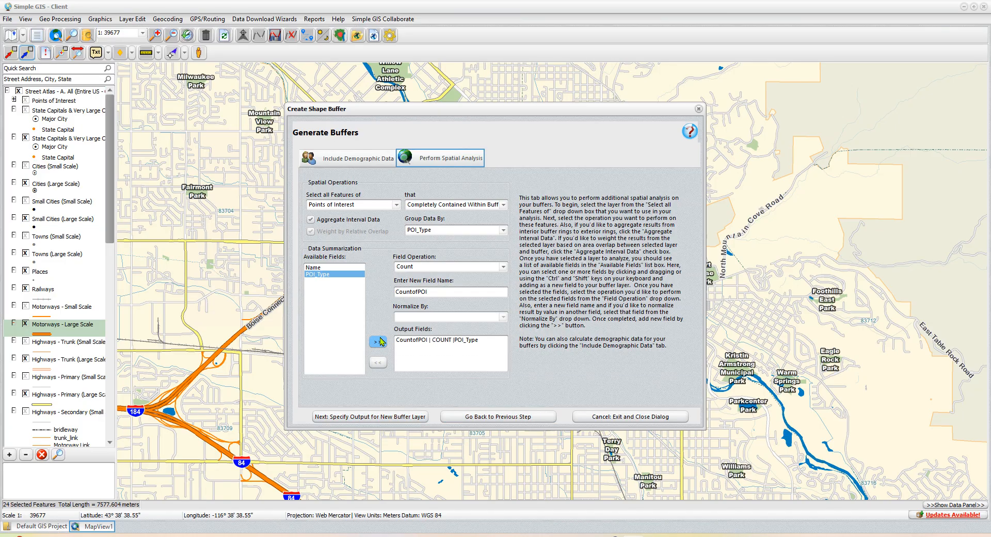
- Create the buffers as a new layer named BuffTest, overwriting the existing layer
{"action": "left_click", "coordinate": [394, 421]}
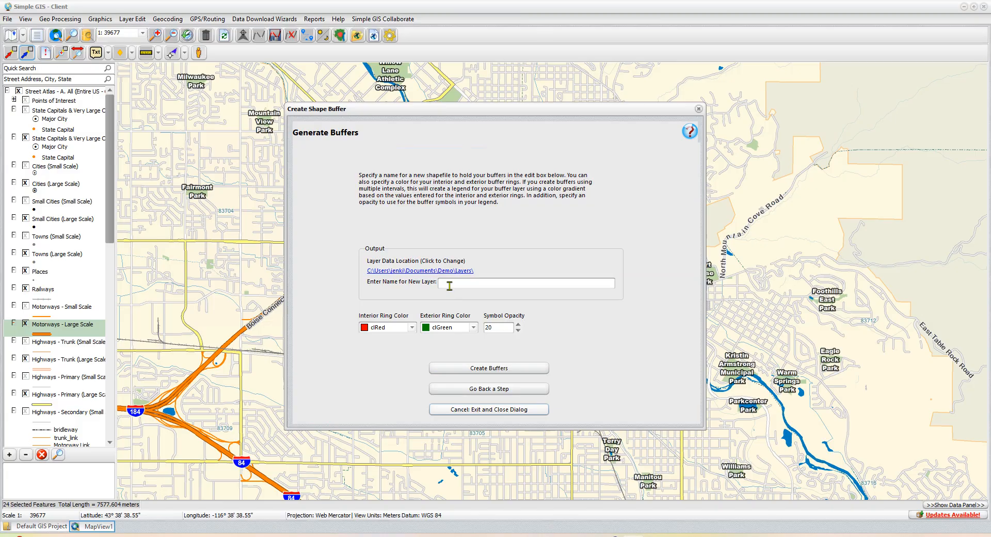
{"action": "type", "text": "BuffTest"}
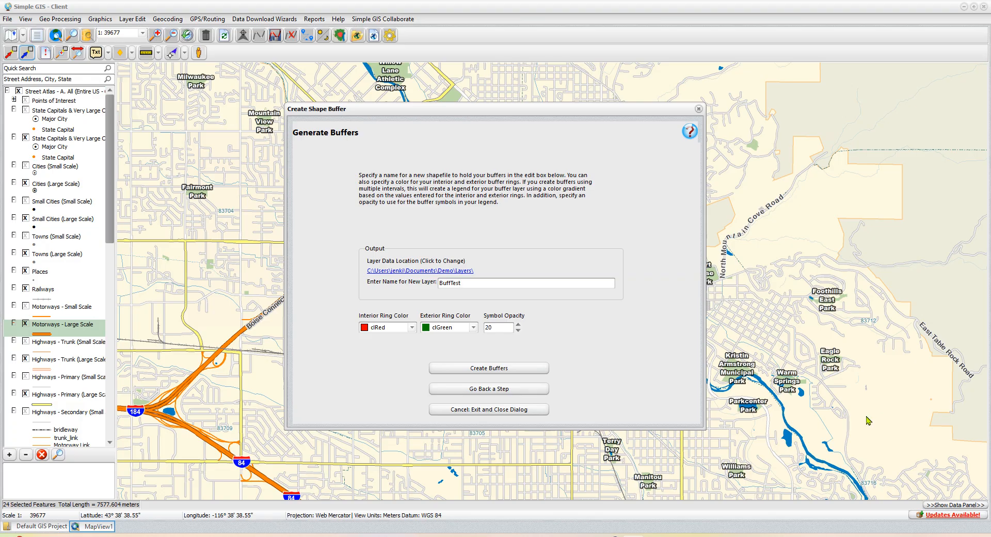
{"action": "left_click", "coordinate": [493, 368]}
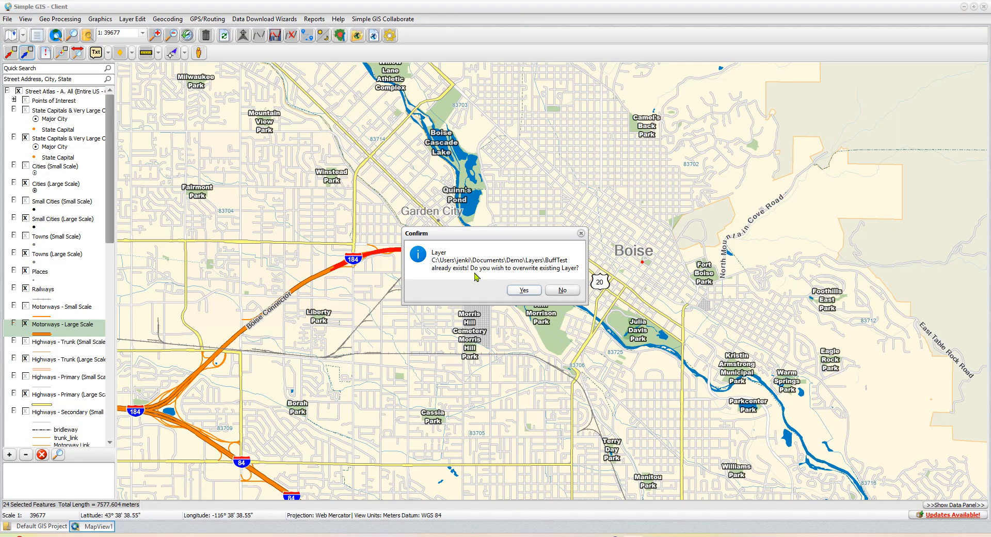
{"action": "left_click", "coordinate": [523, 290]}
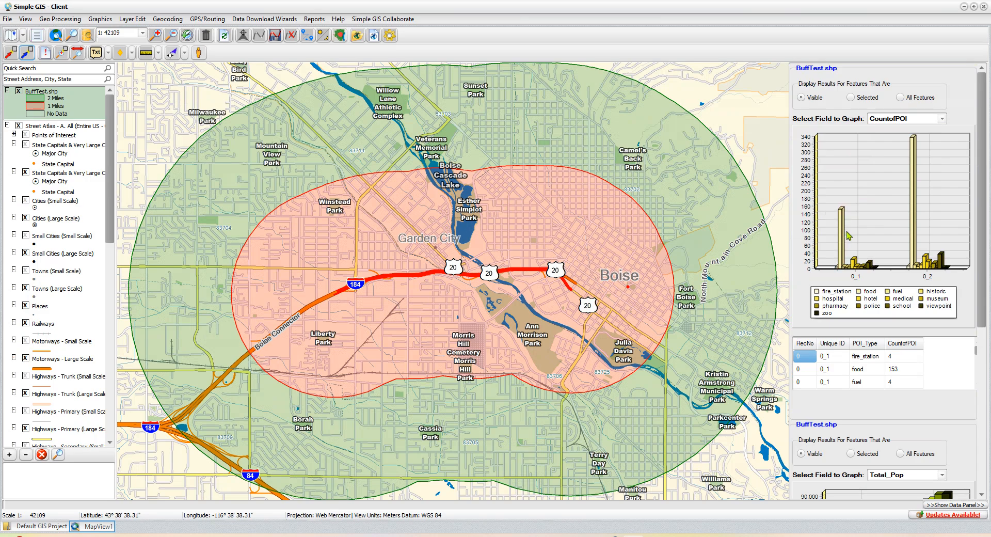
- Examine the motorway buffers' CountofPOI graph and table and their yearly Total_Pop graph
{"action": "scroll", "coordinate": [868, 234], "scroll_direction": "down", "scroll_amount": 1}
{"action": "scroll", "coordinate": [877, 258], "scroll_direction": "down", "scroll_amount": 5}
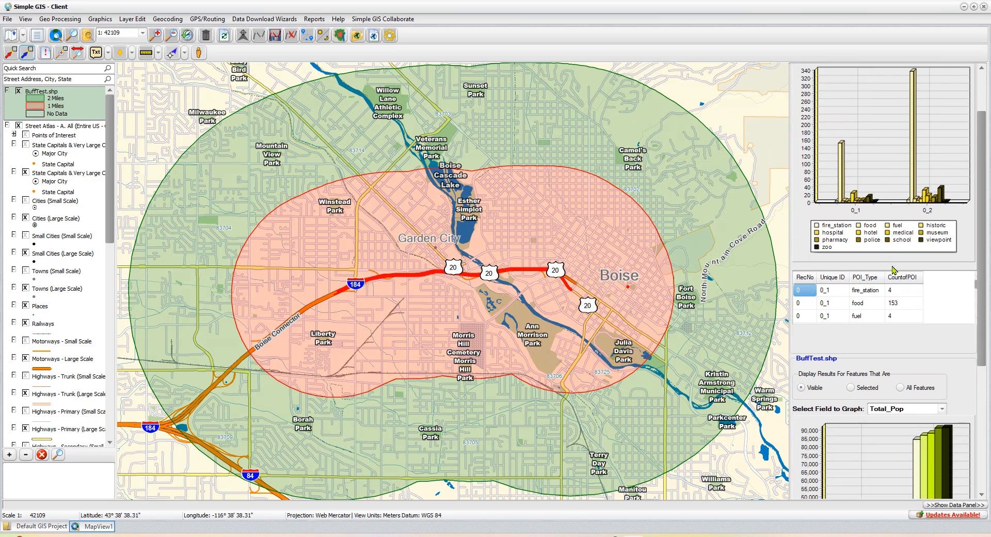
{"action": "scroll", "coordinate": [888, 281], "scroll_direction": "down", "scroll_amount": 8}
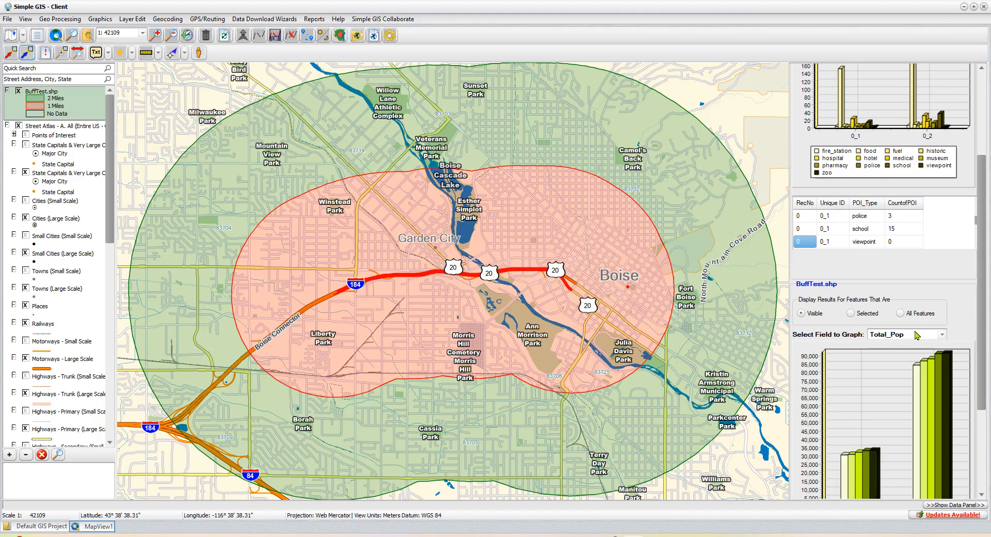
{"action": "scroll", "coordinate": [913, 338], "scroll_direction": "down", "scroll_amount": 3}
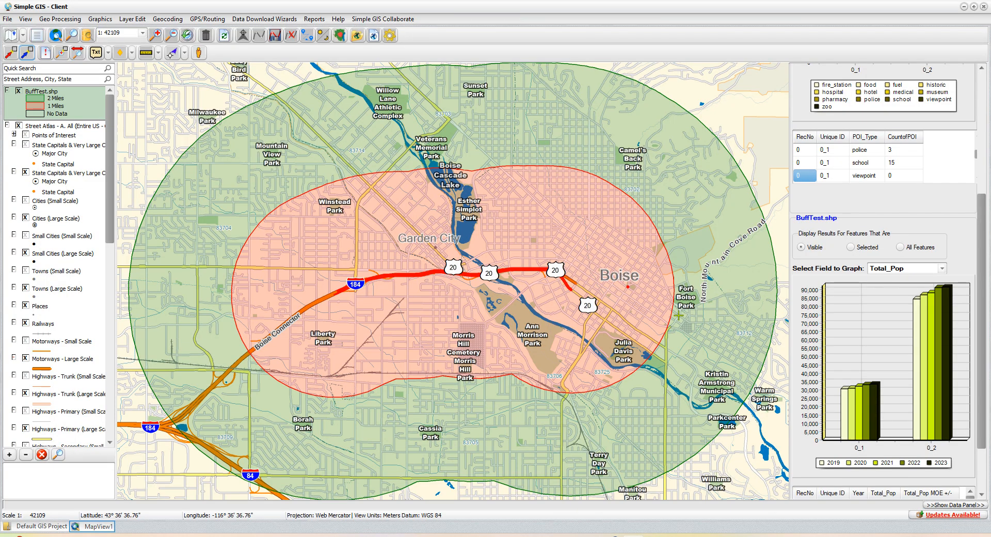
- Remove the BuffTest.shp motorway buffer layer from the map view
{"action": "right_click", "coordinate": [45, 106]}
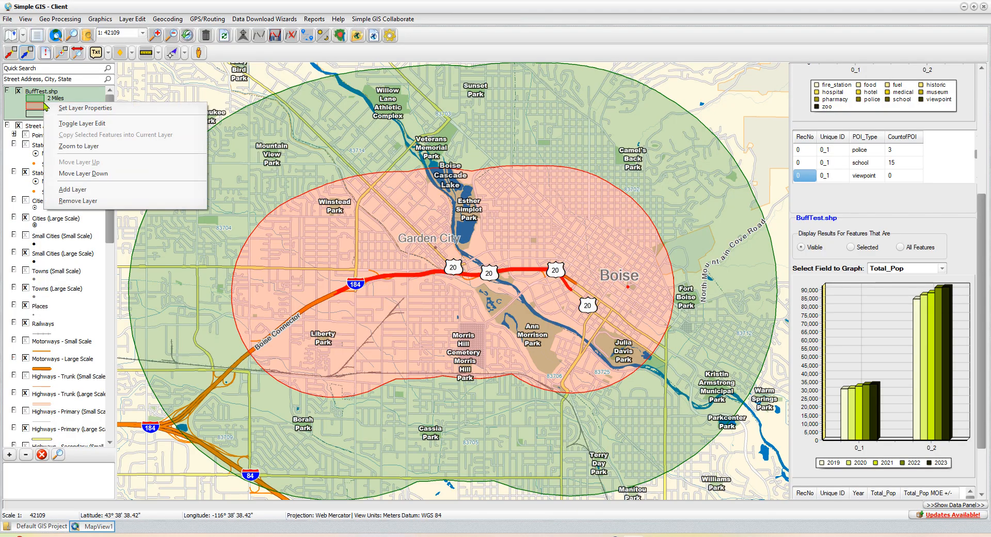
{"action": "left_click", "coordinate": [104, 203]}
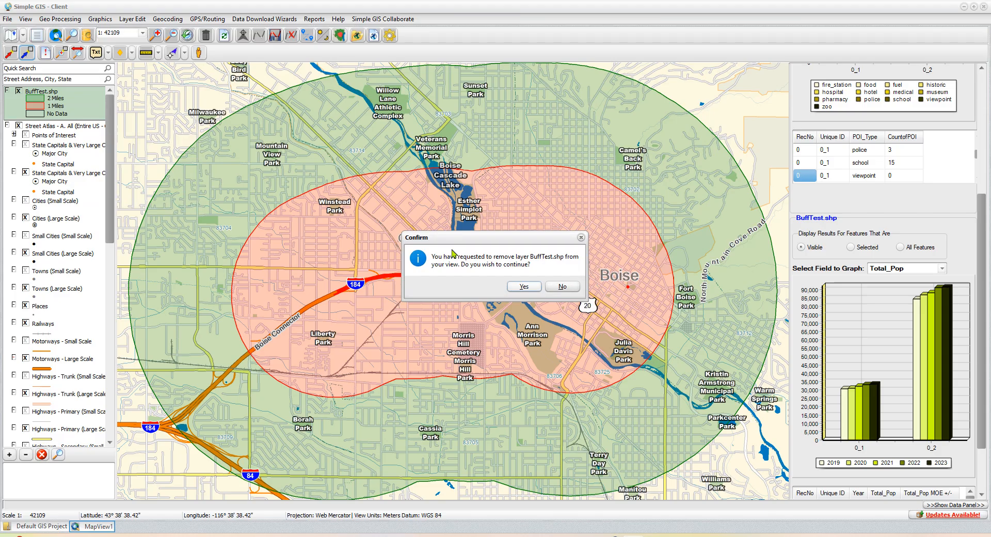
{"action": "left_click", "coordinate": [518, 286]}
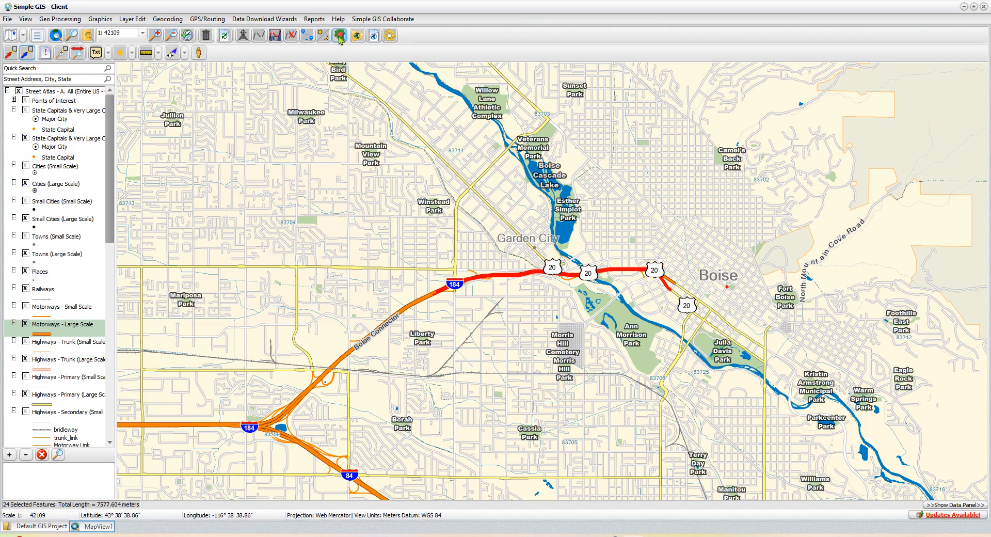
- Start a drive time/distance analysis and add Boise's state capital point on the map to the manual list of starting locations
{"action": "left_click", "coordinate": [68, 22]}
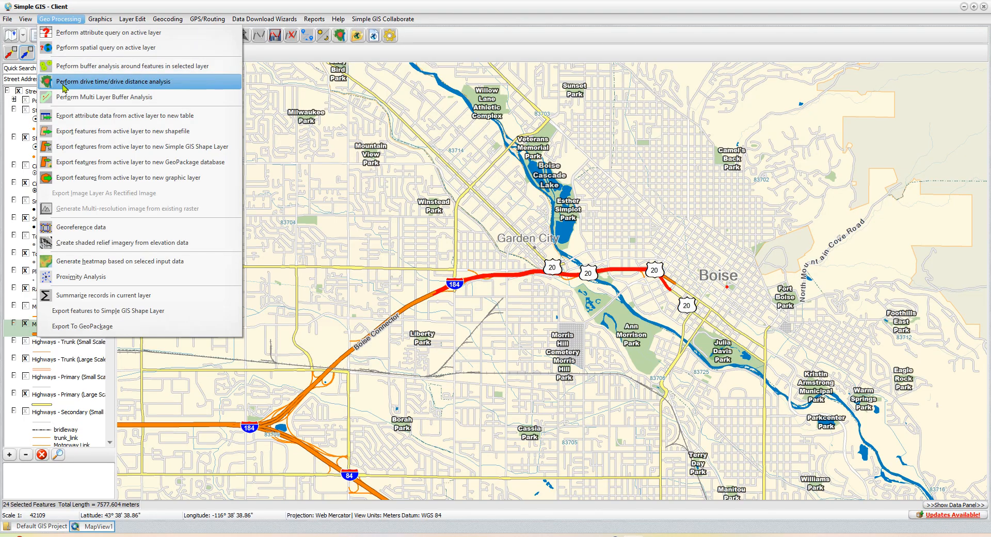
{"action": "left_click", "coordinate": [139, 89]}
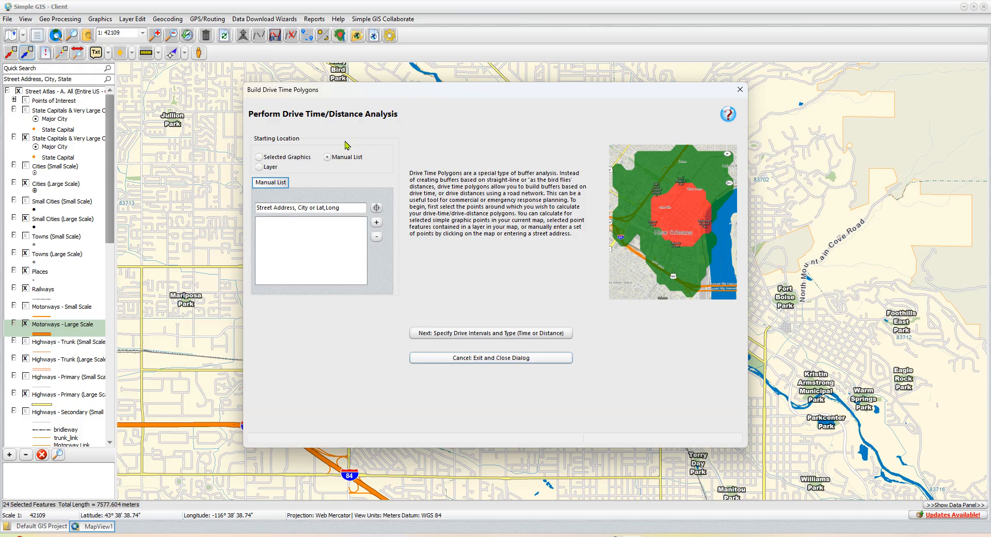
{"action": "left_click_drag", "start_coordinate": [435, 99], "coordinate": [272, 76]}
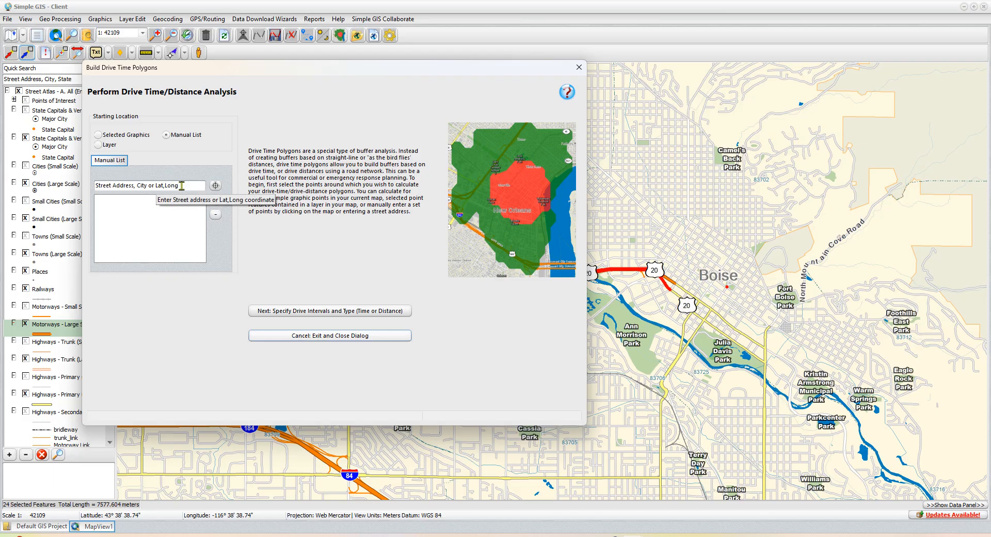
{"action": "left_click", "coordinate": [215, 186]}
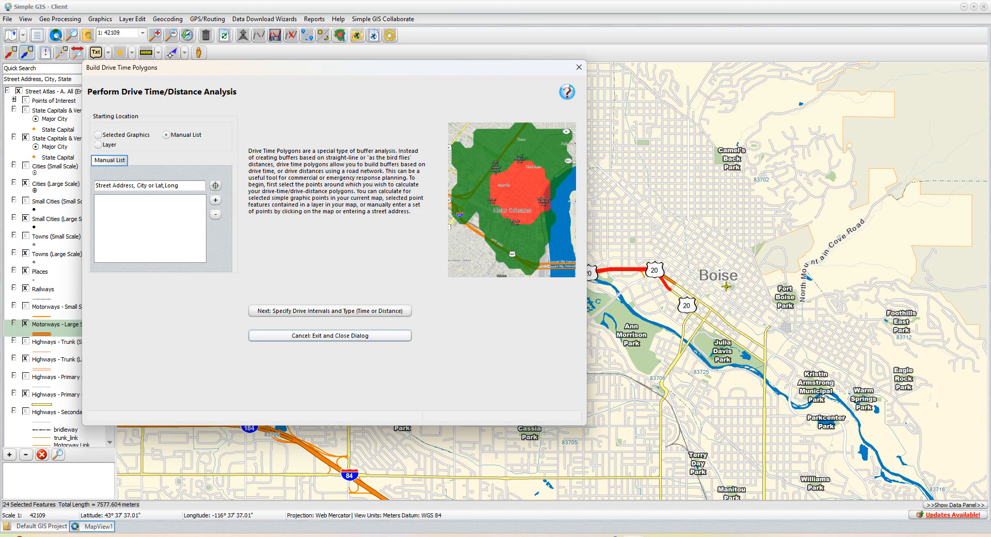
{"action": "left_click", "coordinate": [726, 286]}
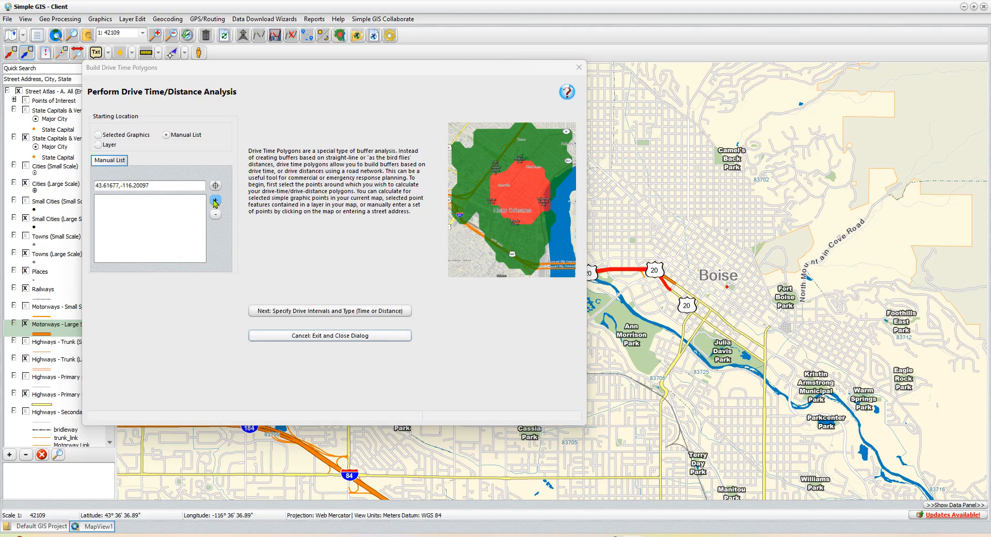
{"action": "left_click", "coordinate": [215, 201]}
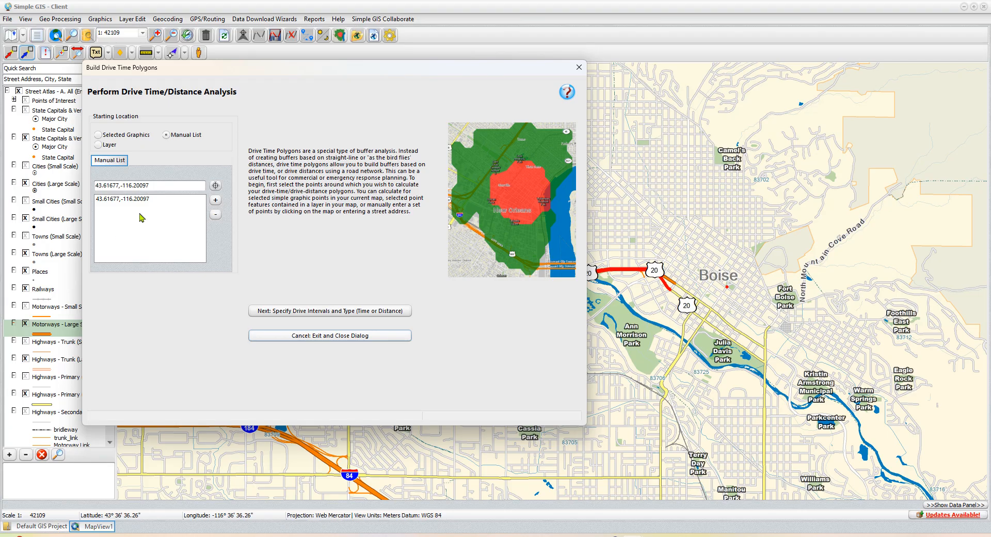
- Look over the Selected Graphics and Layer options for the starting location and return to Manual List
{"action": "left_click", "coordinate": [98, 140]}
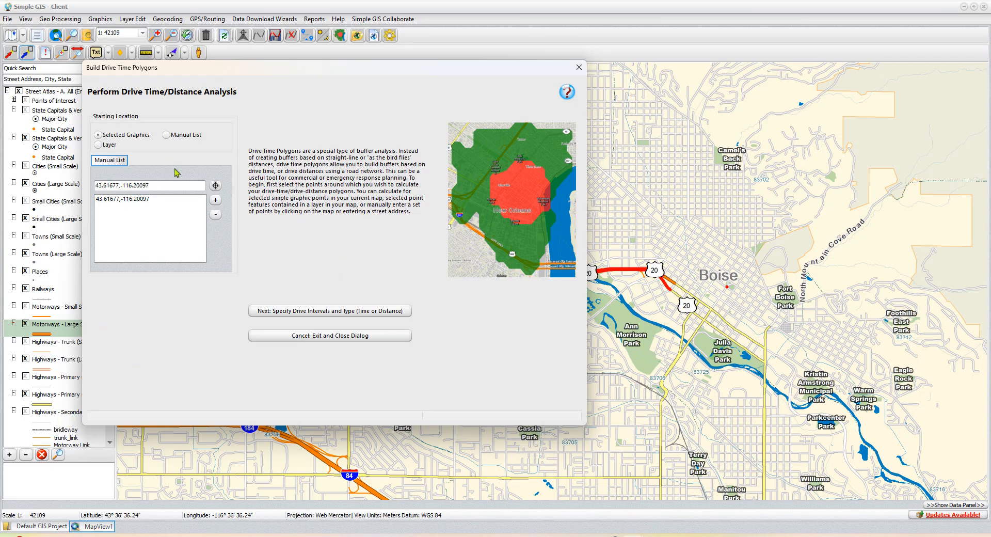
{"action": "left_click", "coordinate": [98, 145]}
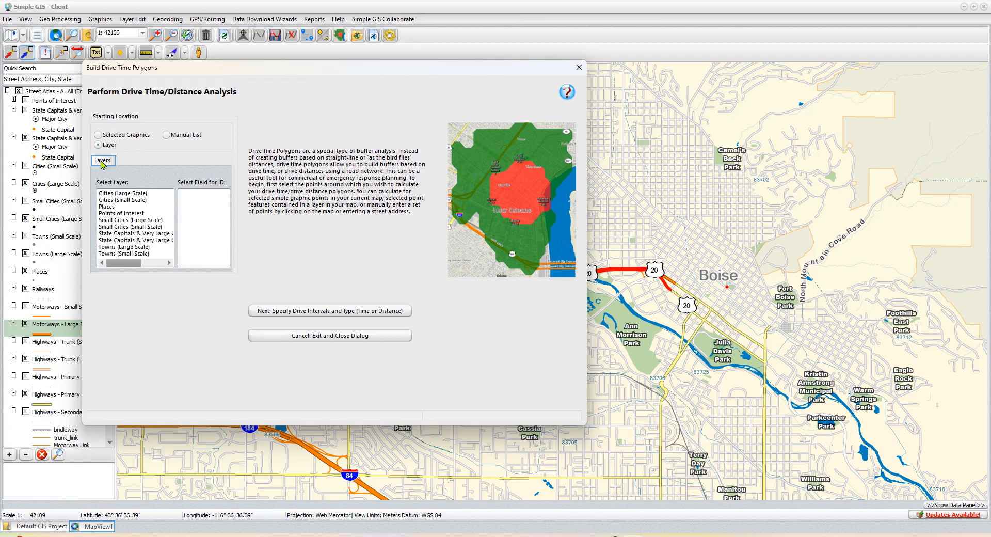
{"action": "left_click", "coordinate": [181, 137]}
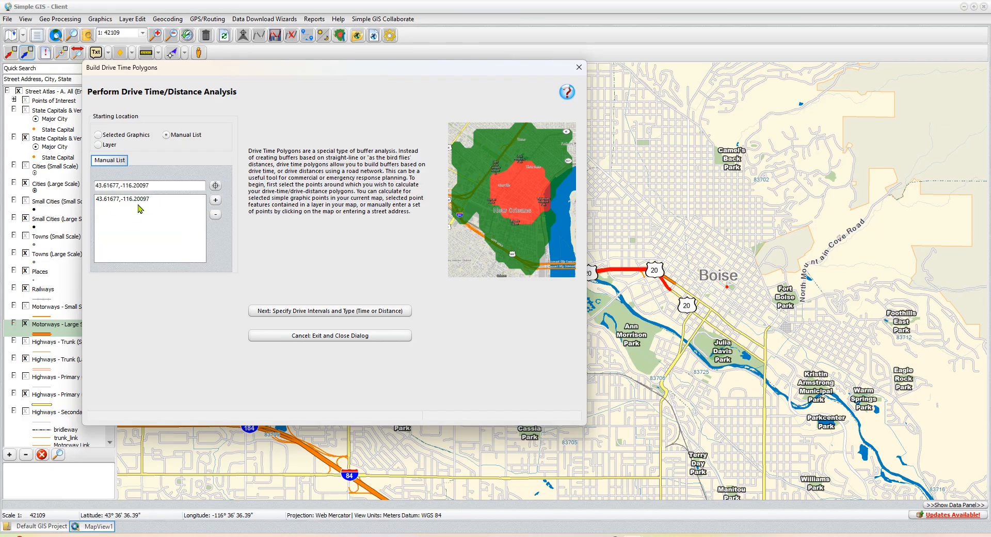
- Proceed to the drive interval settings and remove both existing intervals, 1 and 2, from the list
{"action": "left_click", "coordinate": [321, 314]}
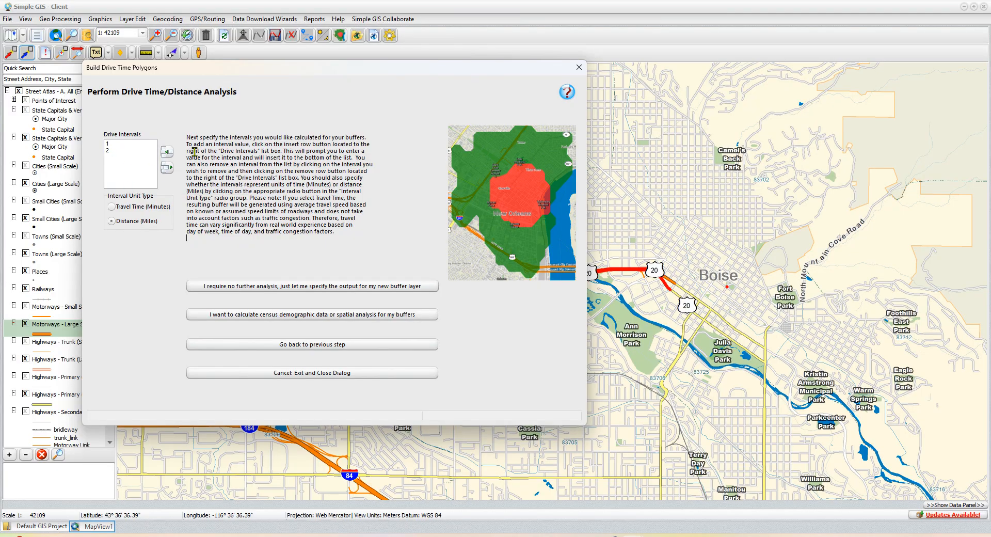
{"action": "left_click", "coordinate": [108, 145]}
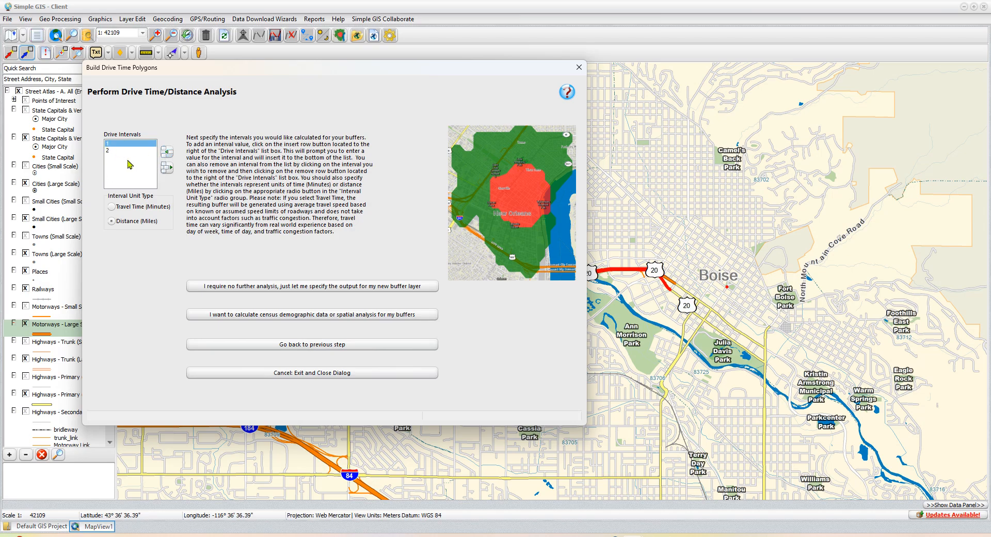
{"action": "left_click", "coordinate": [168, 171]}
{"action": "left_click", "coordinate": [119, 144]}
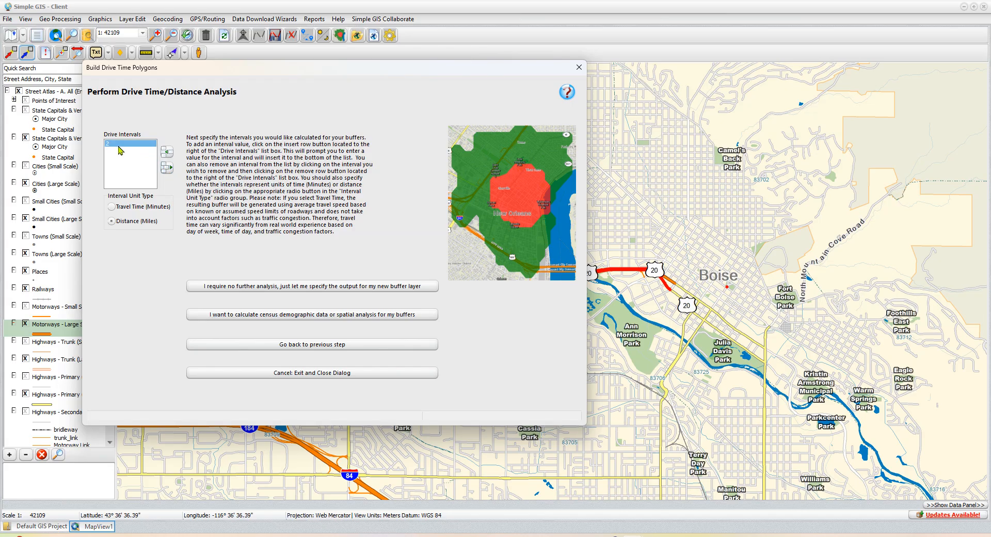
{"action": "left_click", "coordinate": [166, 172]}
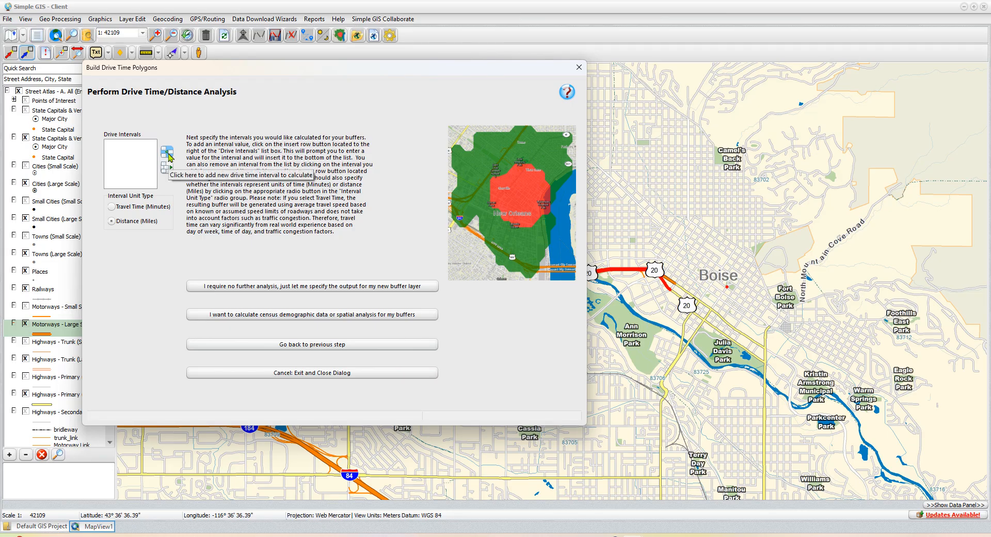
- Add drive intervals of 1 and 2 to the list, using Distance (Miles) as the interval unit type
{"action": "left_click", "coordinate": [168, 153]}
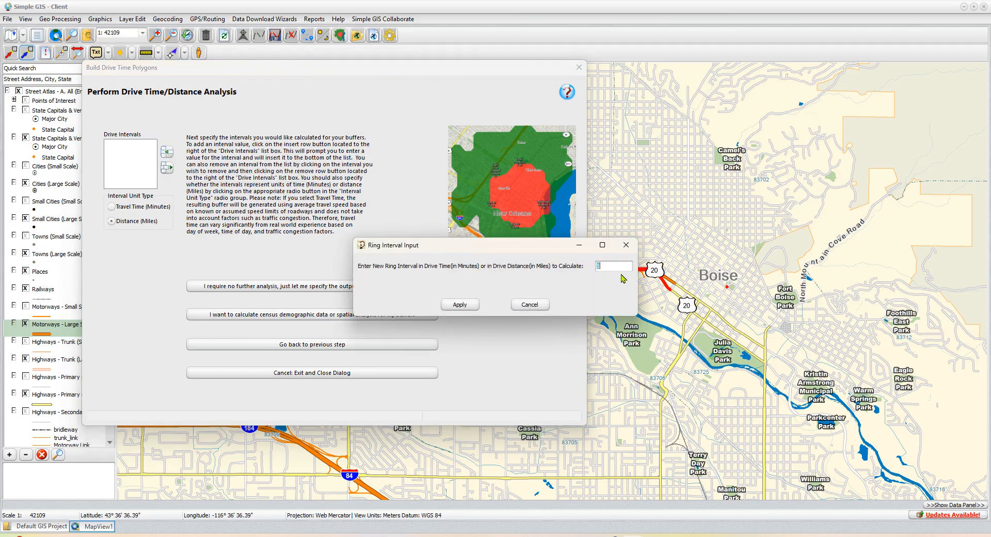
{"action": "type", "text": "1"}
{"action": "left_click", "coordinate": [460, 305]}
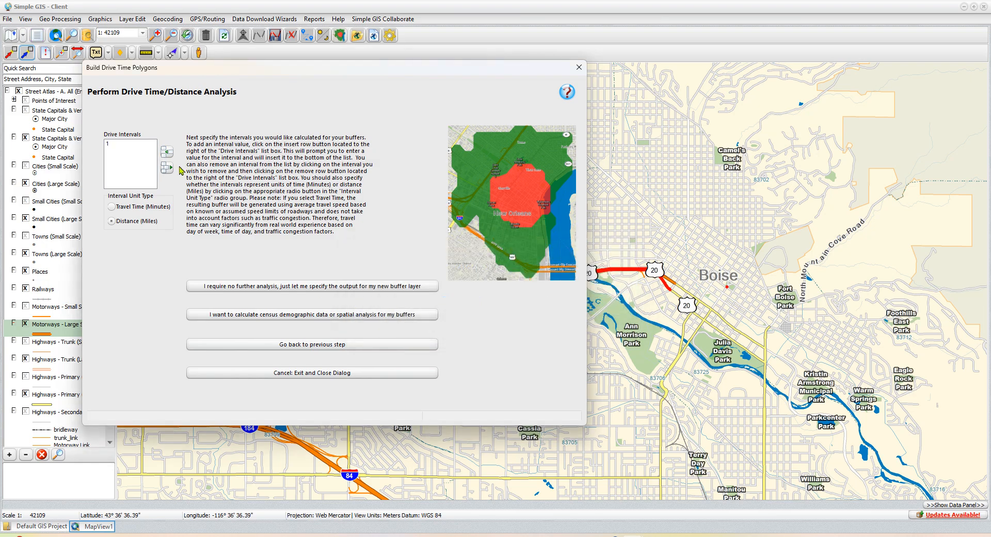
{"action": "left_click", "coordinate": [166, 152]}
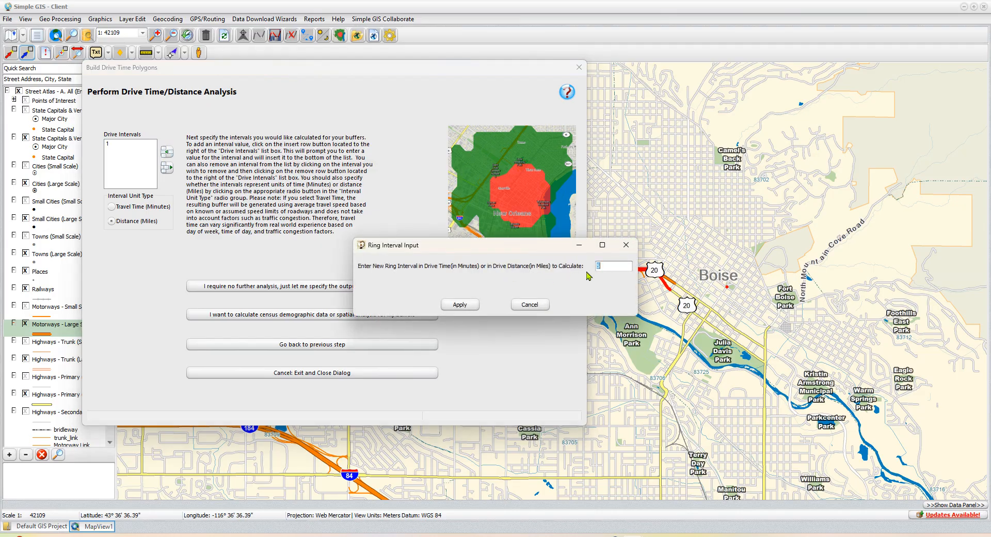
{"action": "left_click", "coordinate": [458, 305]}
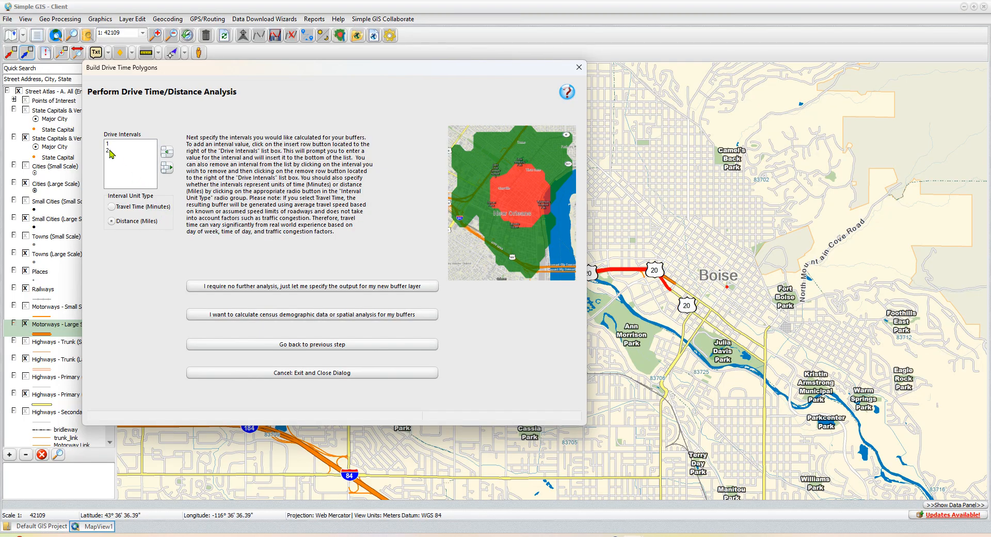
{"action": "left_click", "coordinate": [111, 207]}
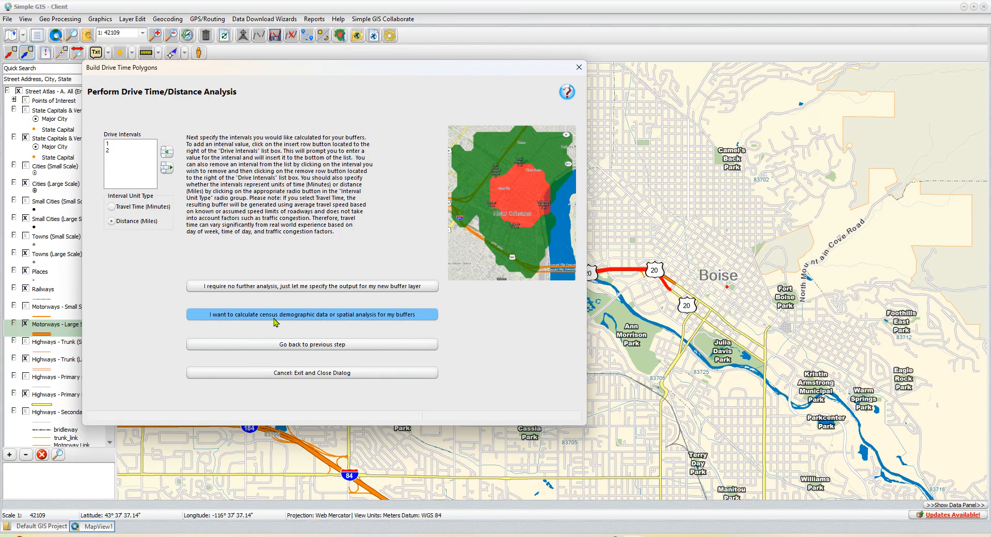
- Choose to calculate census demographic data for the buffers and select the Population - Total (Standard Query) query
{"action": "left_click", "coordinate": [360, 316]}
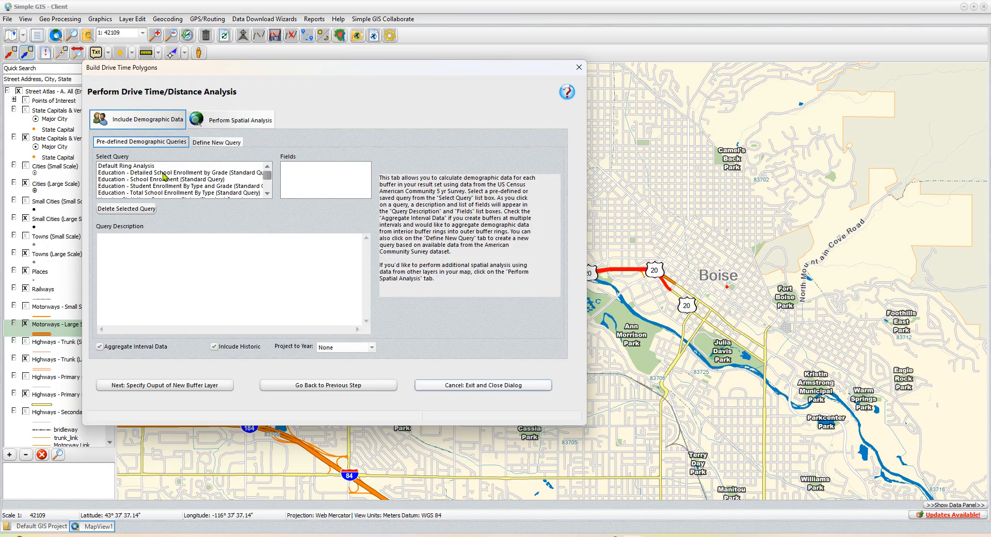
{"action": "scroll", "coordinate": [164, 178], "scroll_direction": "down", "scroll_amount": 4}
{"action": "left_click", "coordinate": [150, 187]}
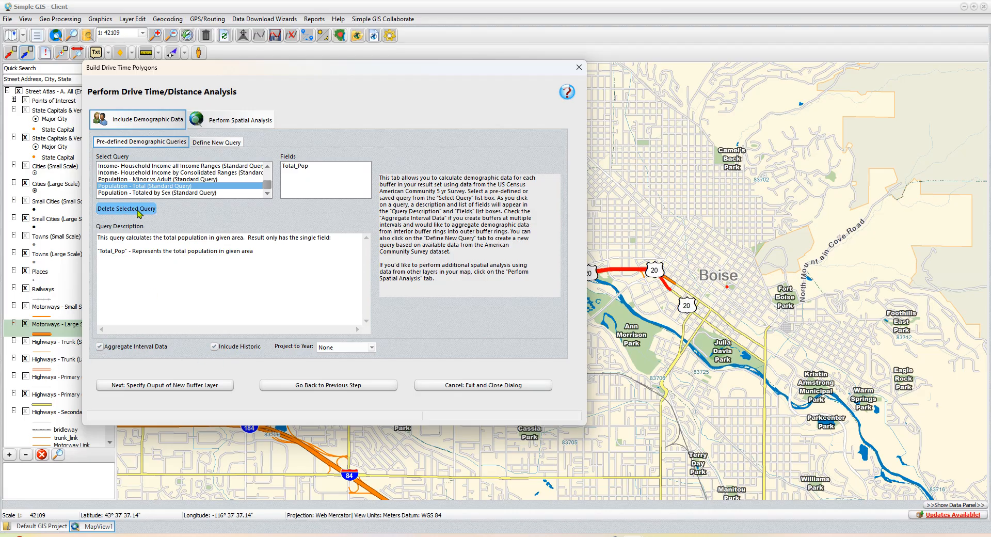
- Set the spatial analysis to use Points of Interest features completely contained within the rings, grouped by POI_Type
{"action": "left_click", "coordinate": [229, 124]}
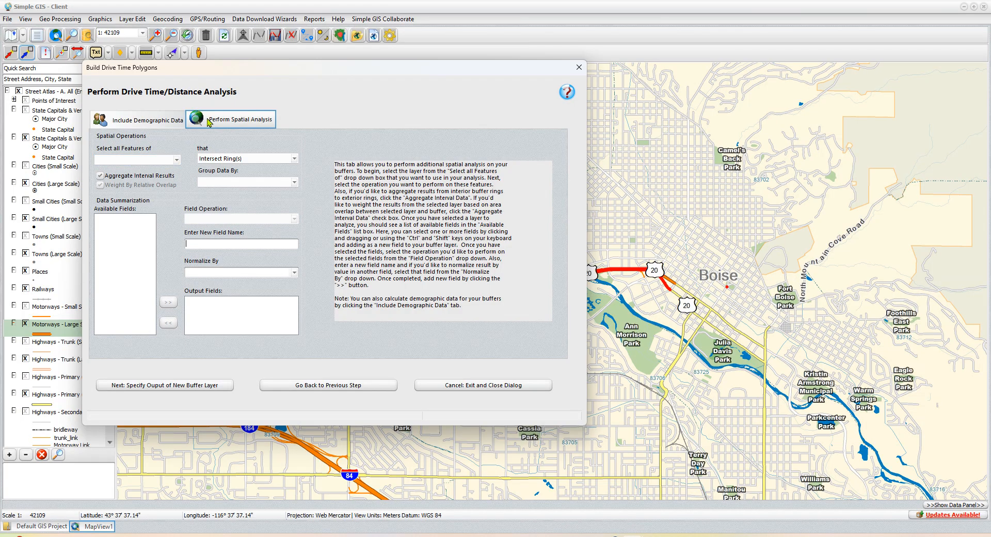
{"action": "left_click", "coordinate": [154, 159]}
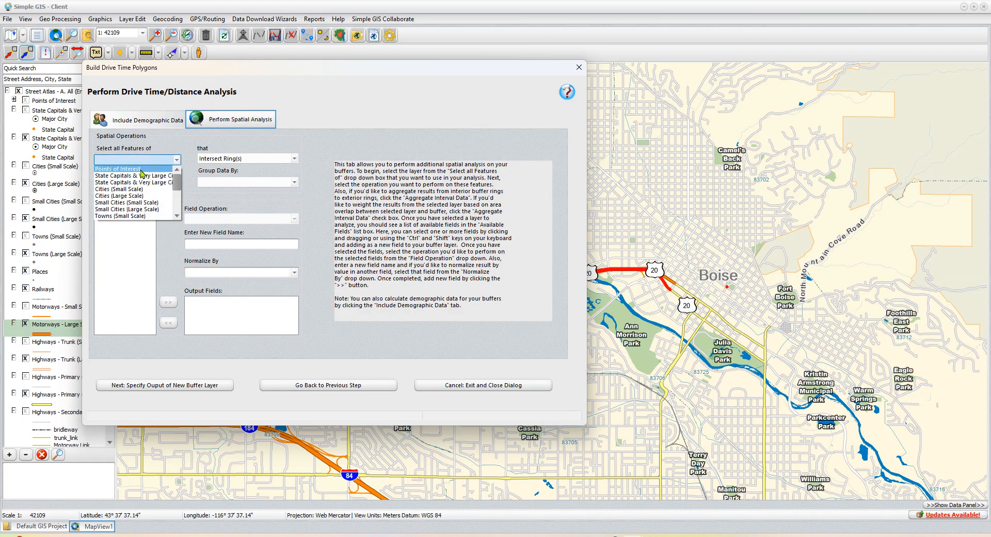
{"action": "left_click", "coordinate": [140, 170]}
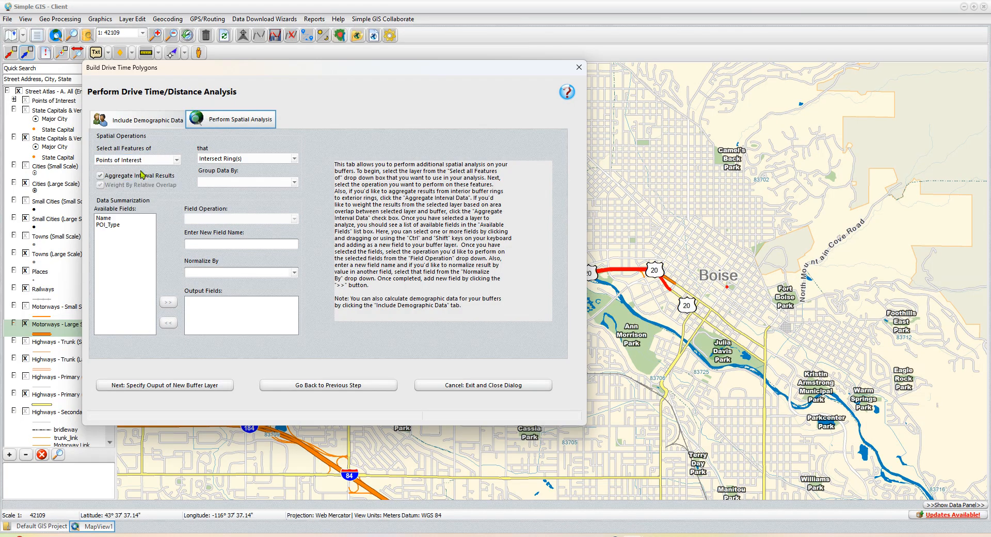
{"action": "left_click", "coordinate": [221, 158]}
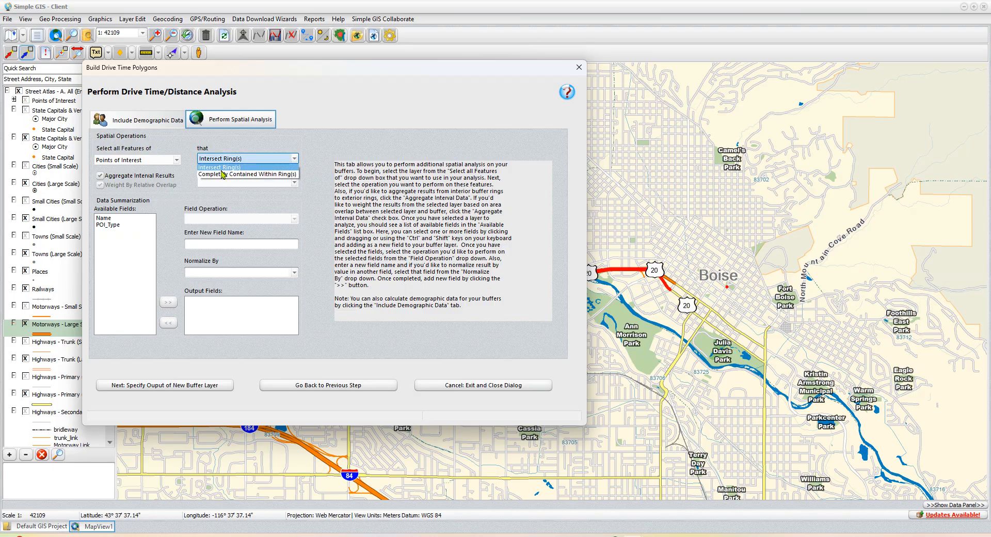
{"action": "left_click", "coordinate": [223, 176]}
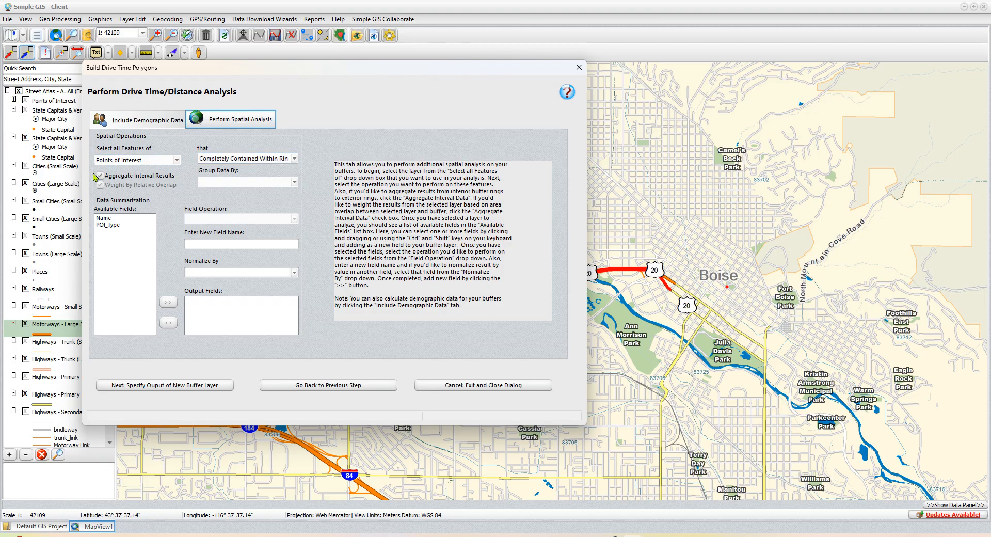
{"action": "left_click", "coordinate": [233, 184]}
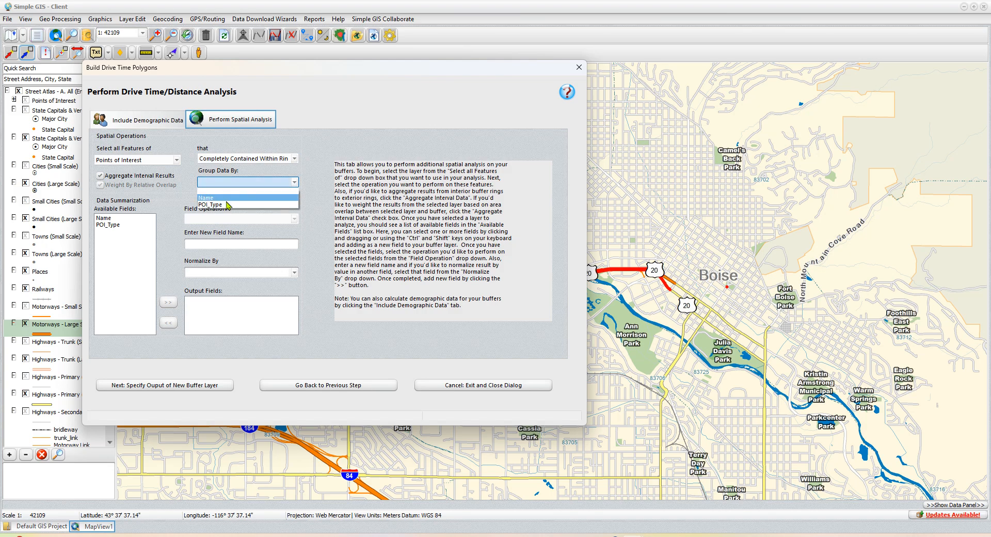
{"action": "left_click", "coordinate": [224, 205]}
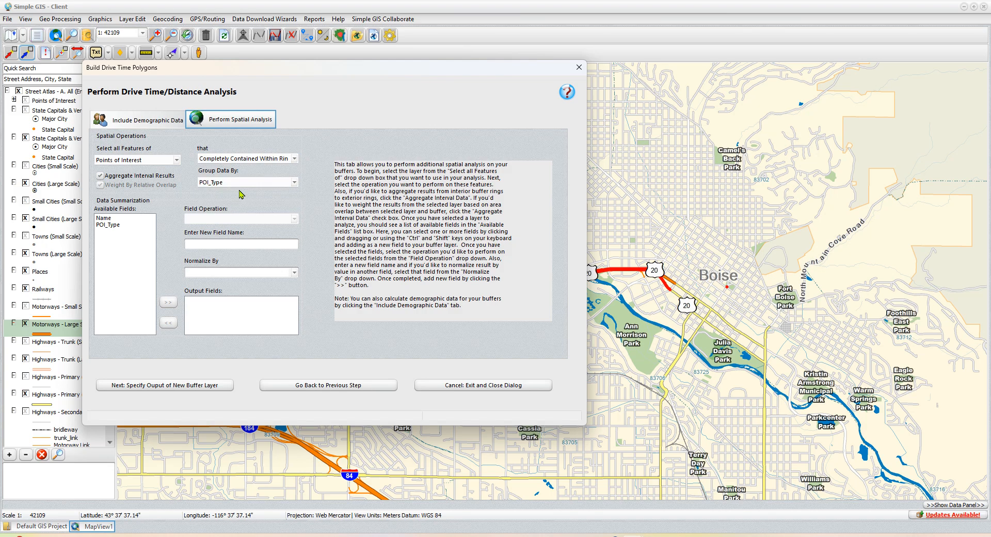
- Add an output field named CountofPOI that applies the Count operation to the POI_Type field
{"action": "left_click", "coordinate": [106, 225]}
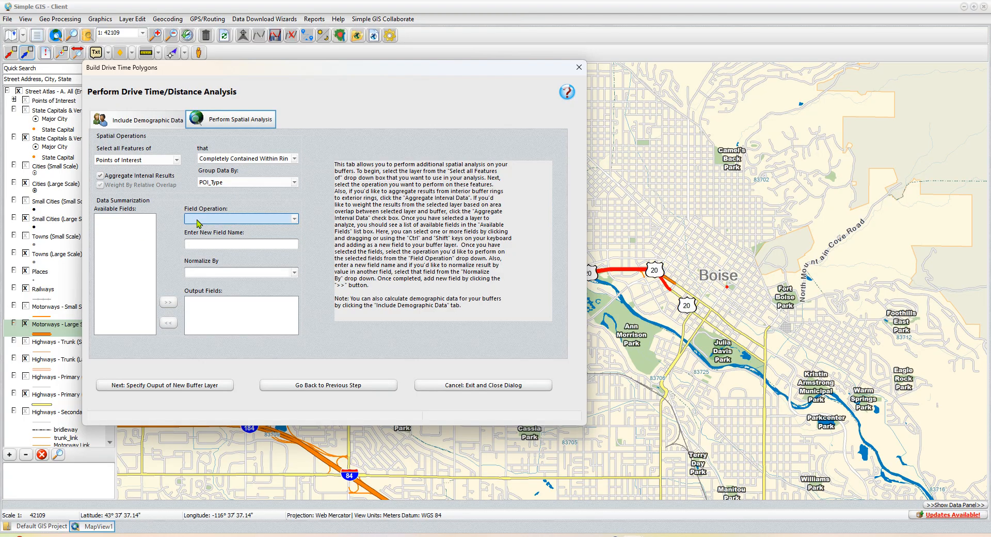
{"action": "left_click", "coordinate": [240, 219]}
{"action": "left_click", "coordinate": [201, 241]}
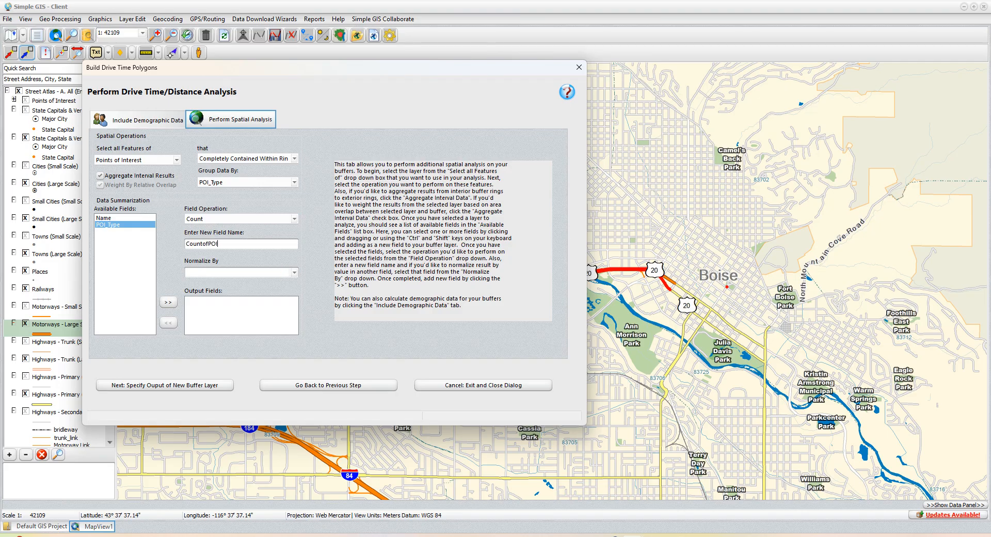
{"action": "left_click", "coordinate": [168, 302]}
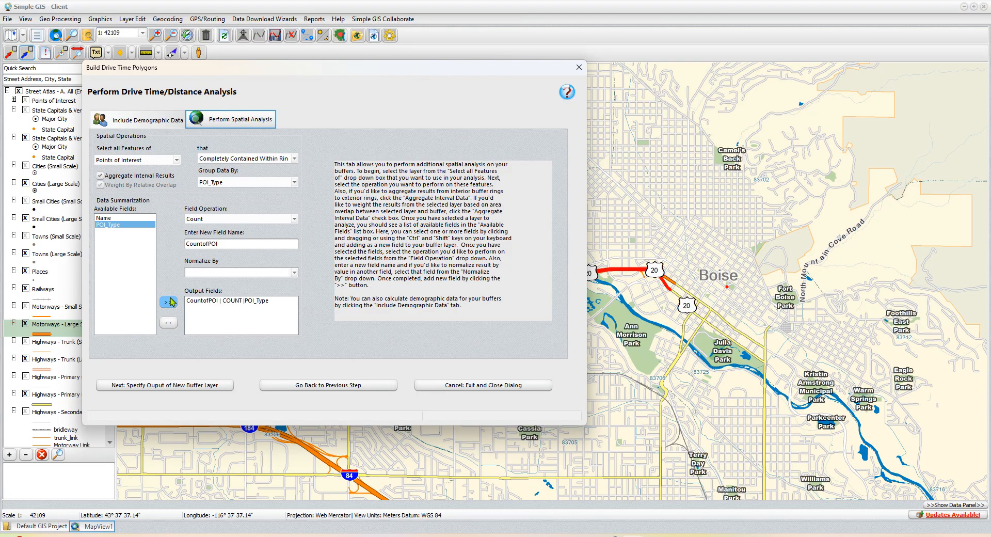
- Create the drive distance buffers as layer BuffTest with a red-to-green legend at opacity 25, overwriting the existing layer
{"action": "left_click", "coordinate": [186, 391]}
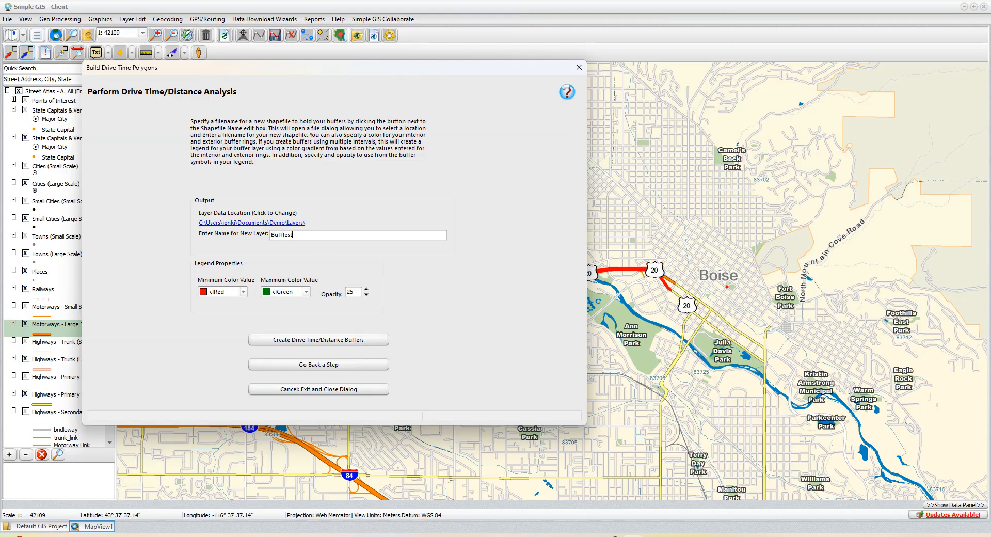
{"action": "left_click", "coordinate": [309, 340]}
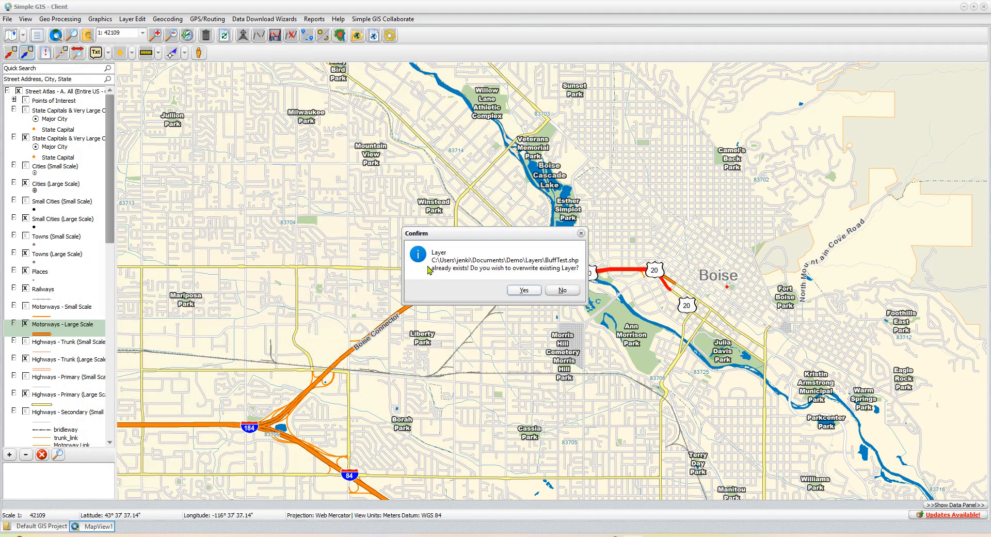
{"action": "left_click", "coordinate": [524, 293]}
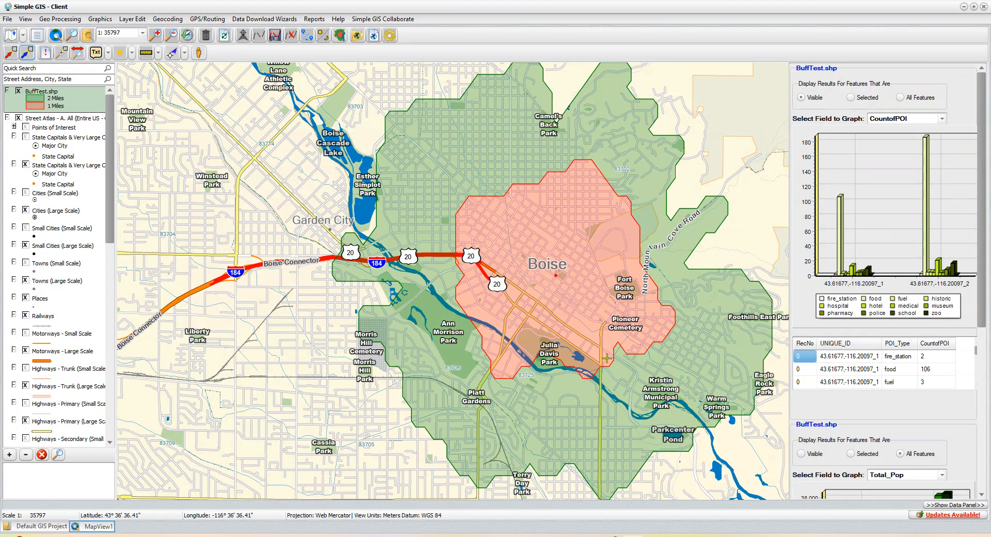
- Examine the drive distance buffers' CountofPOI table by POI type and their yearly Total_Pop graph
{"action": "scroll", "coordinate": [873, 350], "scroll_direction": "down", "scroll_amount": 1}
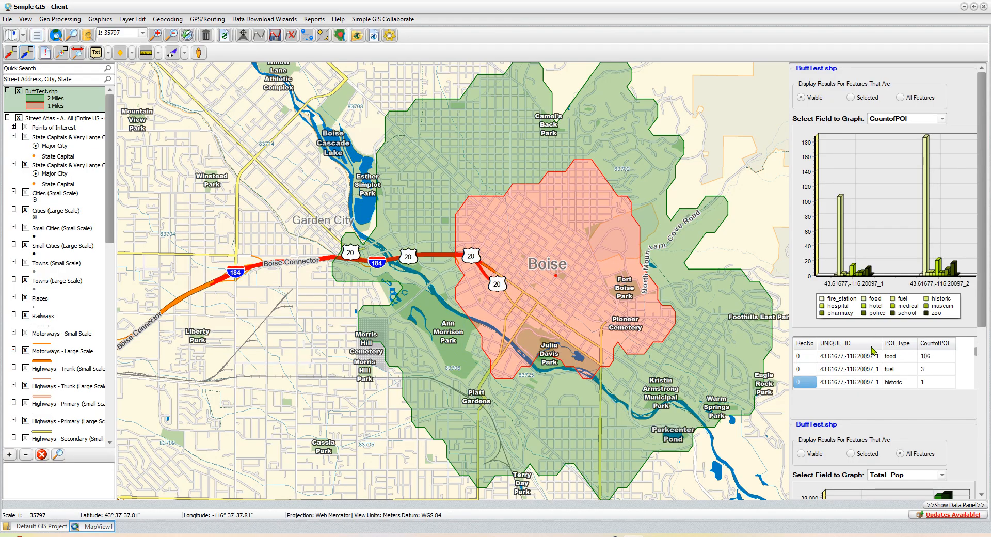
{"action": "scroll", "coordinate": [918, 428], "scroll_direction": "down", "scroll_amount": 3}
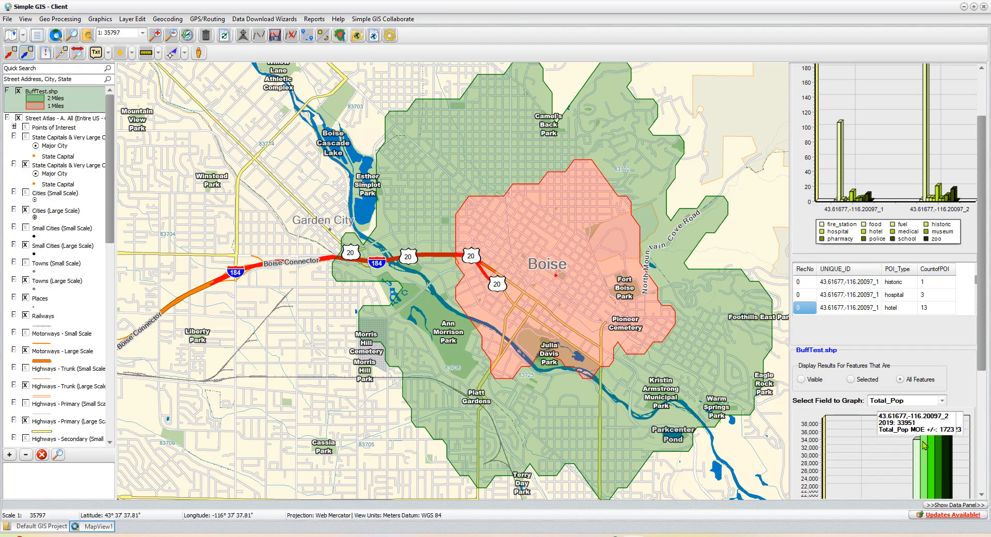
{"action": "scroll", "coordinate": [924, 445], "scroll_direction": "down", "scroll_amount": 3}
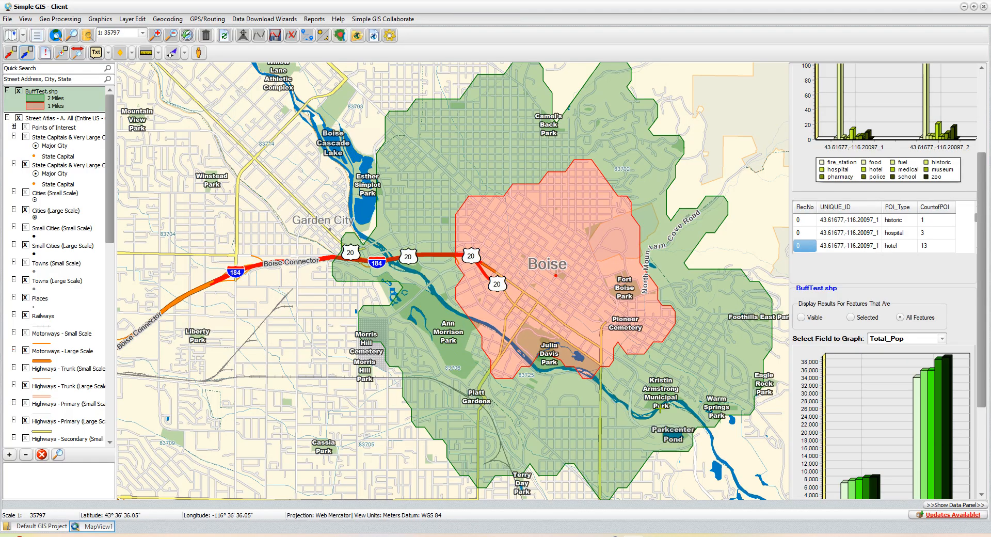
- Inspect the attributes of the 1-mile drive distance polygon, including its POI counts and population records through 2023
{"action": "left_click", "coordinate": [45, 56]}
{"action": "left_click", "coordinate": [567, 316]}
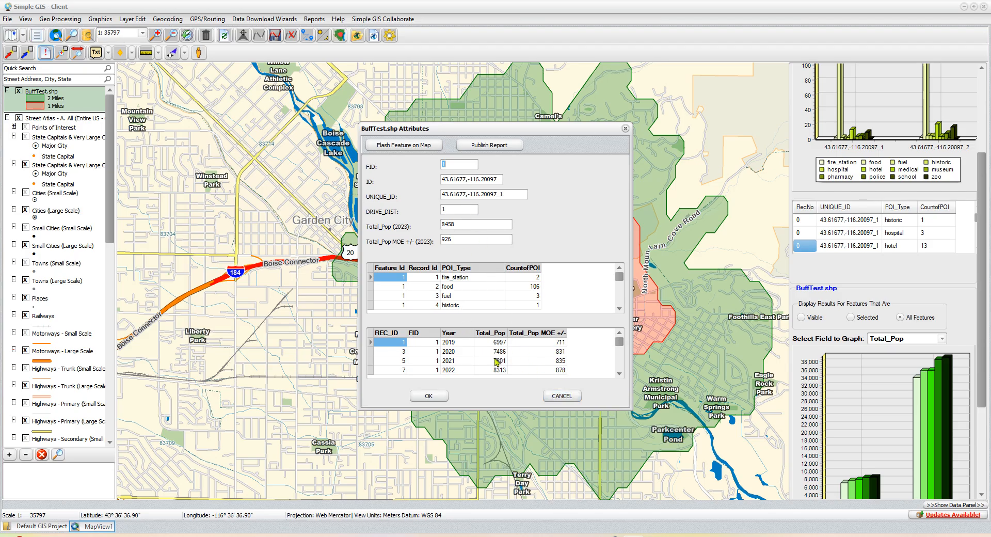
{"action": "left_click", "coordinate": [497, 376]}
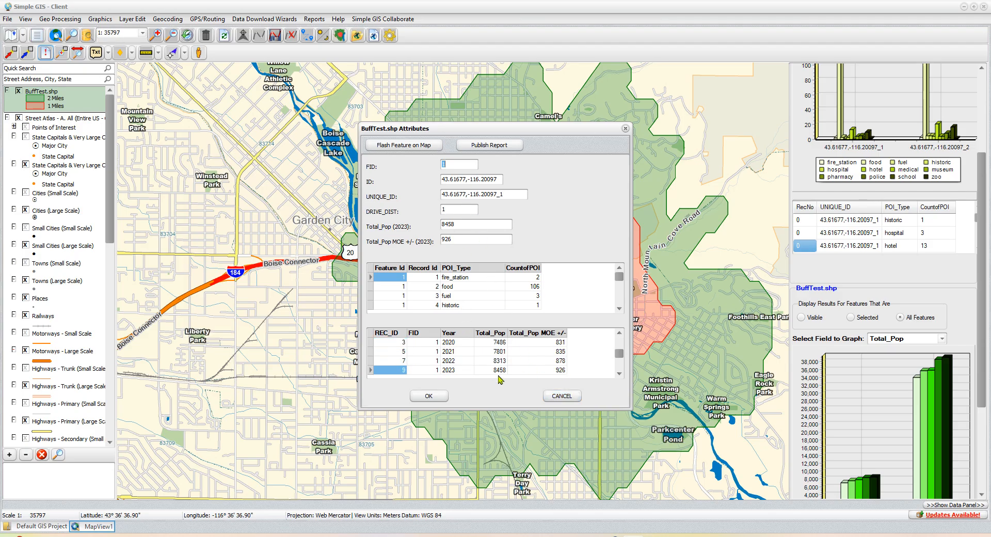
{"action": "left_click", "coordinate": [558, 400]}
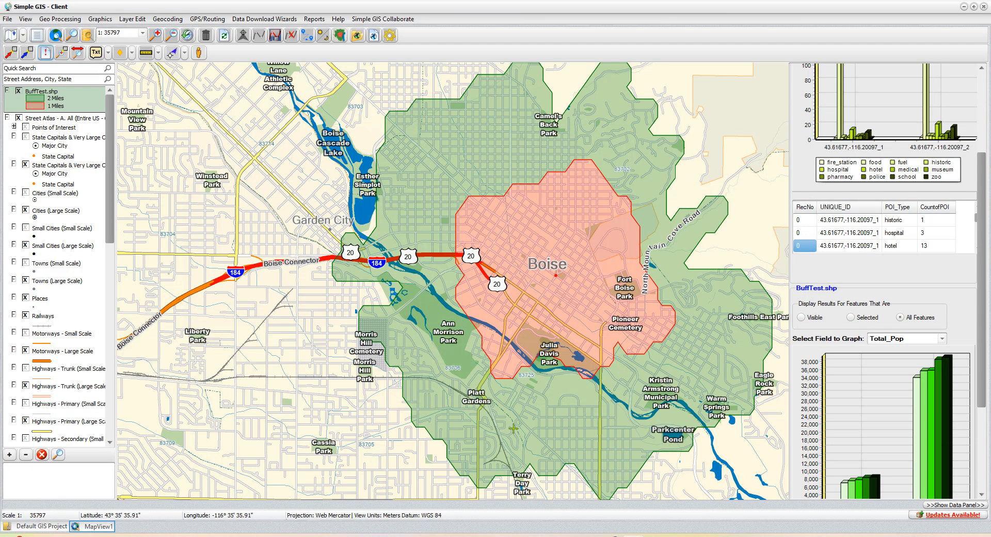